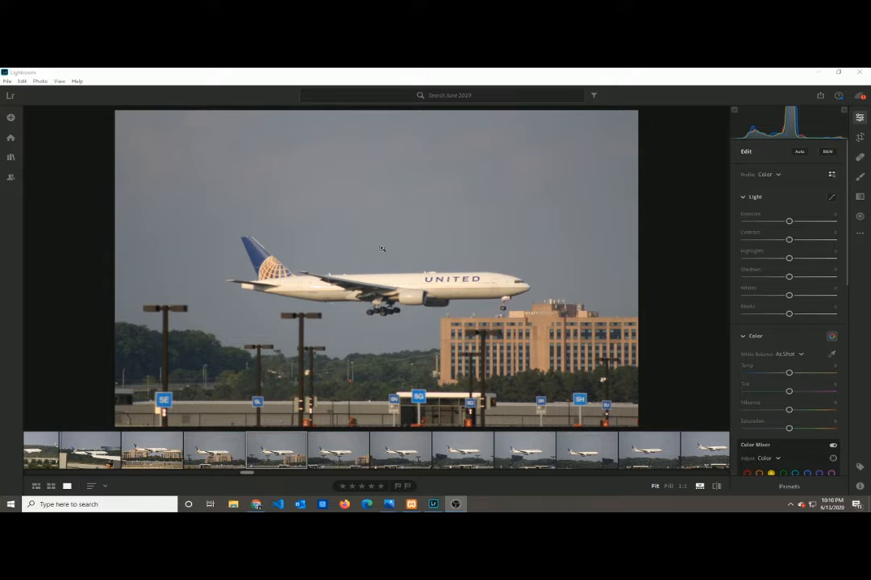
{"action": "left_click", "coordinate": [454, 280]}
{"action": "left_click_drag", "start_coordinate": [347, 305], "coordinate": [409, 212]}
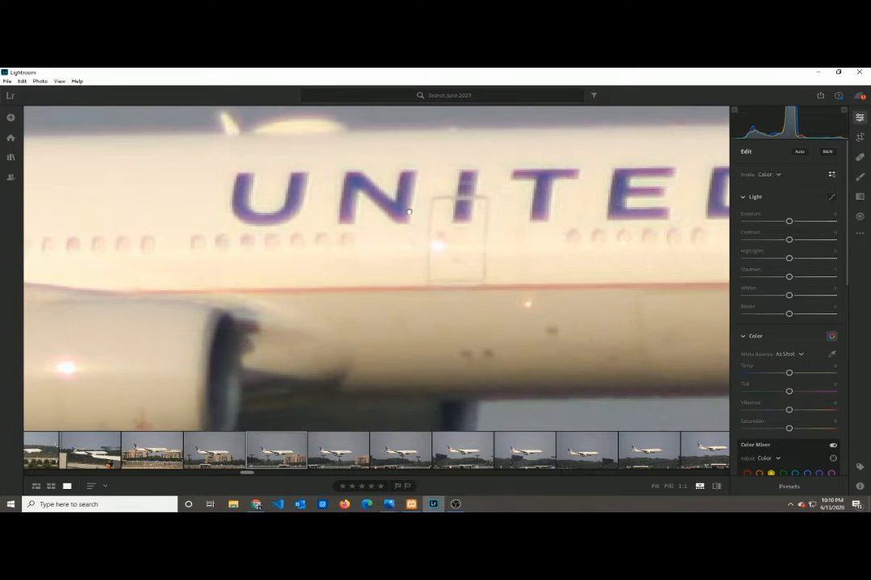
{"action": "left_click", "coordinate": [408, 212]}
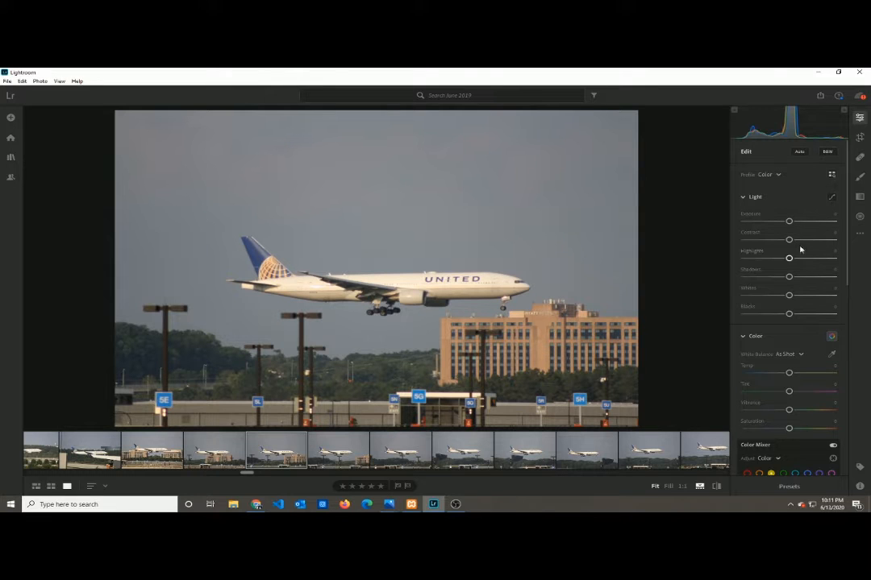
- Visualize the photo's spots with the Healing Brush at the highest threshold
{"action": "left_click", "coordinate": [861, 157]}
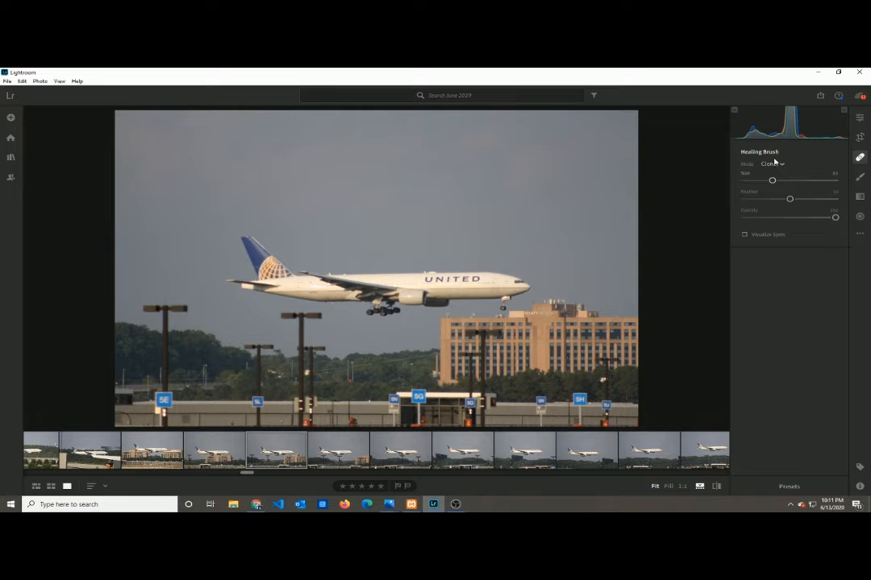
{"action": "left_click", "coordinate": [745, 235]}
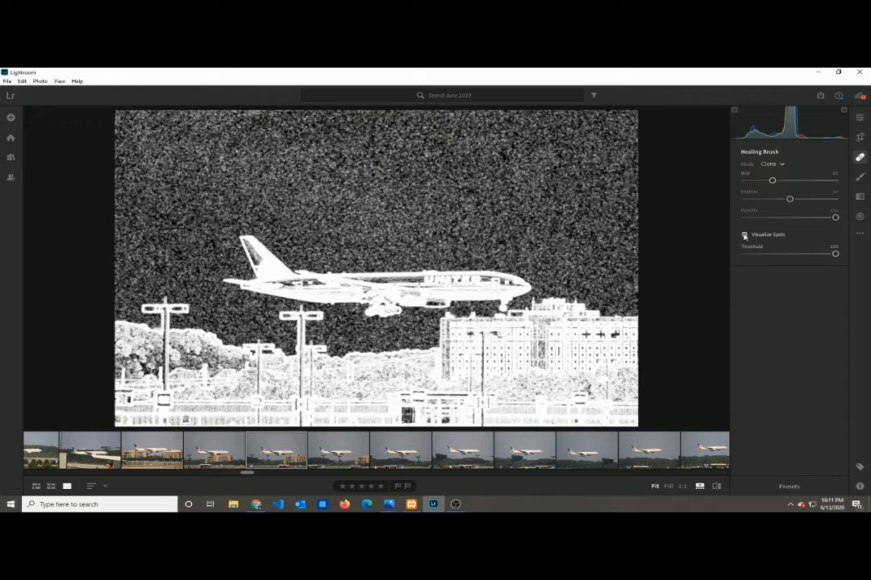
{"action": "mouse_move", "coordinate": [835, 254]}
{"action": "left_mouse_down"}
{"action": "mouse_move", "coordinate": [758, 255]}
{"action": "mouse_move", "coordinate": [844, 265]}
{"action": "left_mouse_up"}
- Reduce the Healing Brush size to 79
{"action": "left_click_drag", "start_coordinate": [773, 180], "coordinate": [765, 180]}
{"action": "scroll", "coordinate": [378, 186], "scroll_direction": "up", "scroll_amount": 5}
{"action": "scroll", "coordinate": [376, 186], "scroll_direction": "up", "scroll_amount": 3}
{"action": "scroll", "coordinate": [407, 211], "scroll_direction": "up", "scroll_amount": 4}
{"action": "scroll", "coordinate": [406, 209], "scroll_direction": "down", "scroll_amount": 10}
{"action": "scroll", "coordinate": [408, 197], "scroll_direction": "down", "scroll_amount": 5}
- Try the Healing Brush's other mode, set it back to Clone, and turn off spot visualization
{"action": "left_click", "coordinate": [769, 164]}
{"action": "left_click", "coordinate": [769, 191]}
{"action": "left_click", "coordinate": [772, 166]}
{"action": "left_click", "coordinate": [776, 179]}
{"action": "left_click", "coordinate": [780, 166]}
{"action": "left_click", "coordinate": [776, 190]}
{"action": "left_click", "coordinate": [781, 166]}
{"action": "left_click", "coordinate": [777, 179]}
{"action": "left_click", "coordinate": [745, 234]}
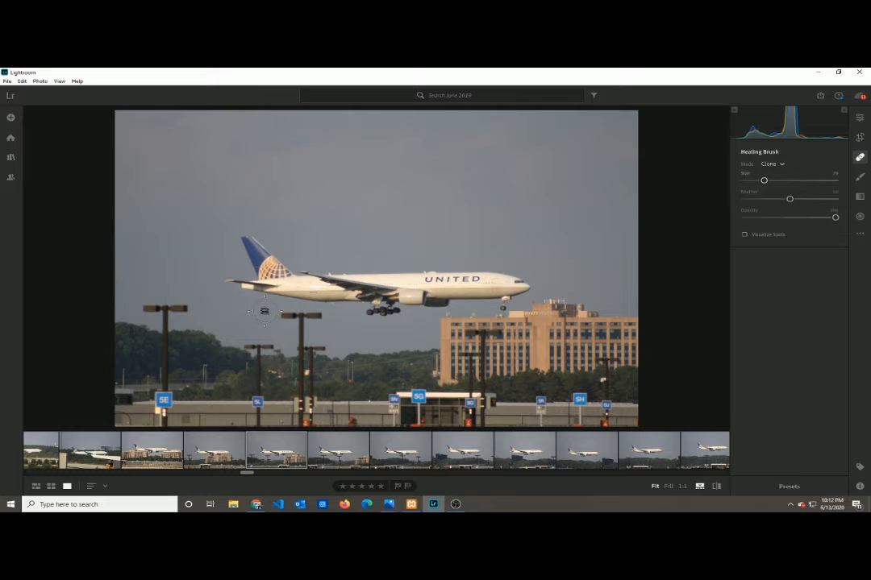
- Examine the light poles beneath the airplane close up without the Healing Brush active
{"action": "key", "text": "z"}
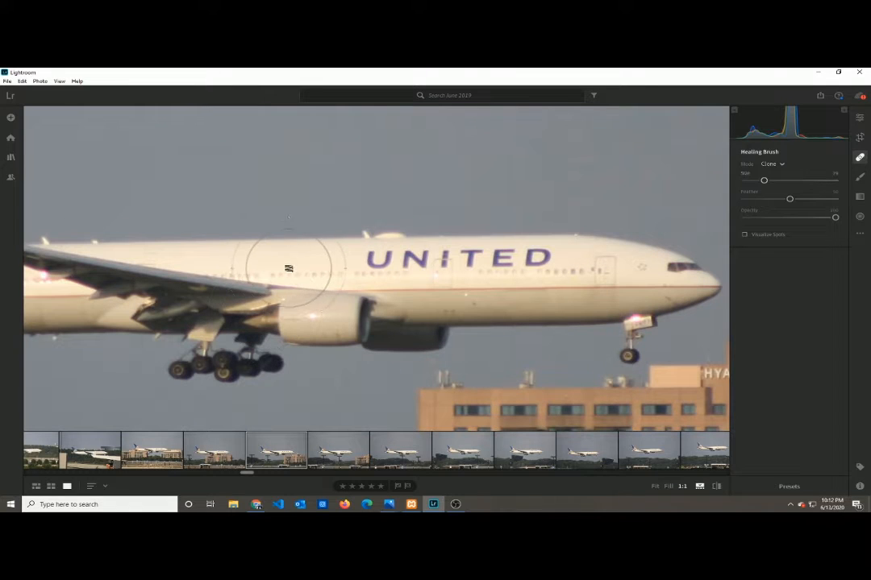
{"action": "mouse_move", "coordinate": [248, 476]}
{"action": "left_mouse_down"}
{"action": "mouse_move", "coordinate": [234, 478]}
{"action": "mouse_move", "coordinate": [241, 474]}
{"action": "left_mouse_up"}
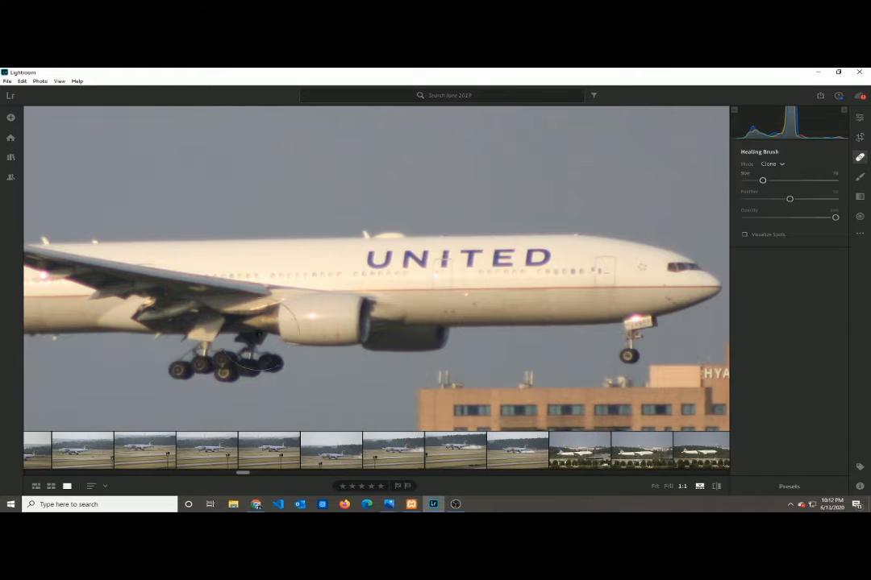
{"action": "left_click", "coordinate": [860, 118]}
{"action": "left_click_drag", "start_coordinate": [332, 274], "coordinate": [499, 196]}
{"action": "mouse_move", "coordinate": [298, 265]}
{"action": "left_mouse_down"}
{"action": "mouse_move", "coordinate": [481, 267]}
{"action": "mouse_move", "coordinate": [351, 267]}
{"action": "mouse_move", "coordinate": [466, 173]}
{"action": "left_mouse_up"}
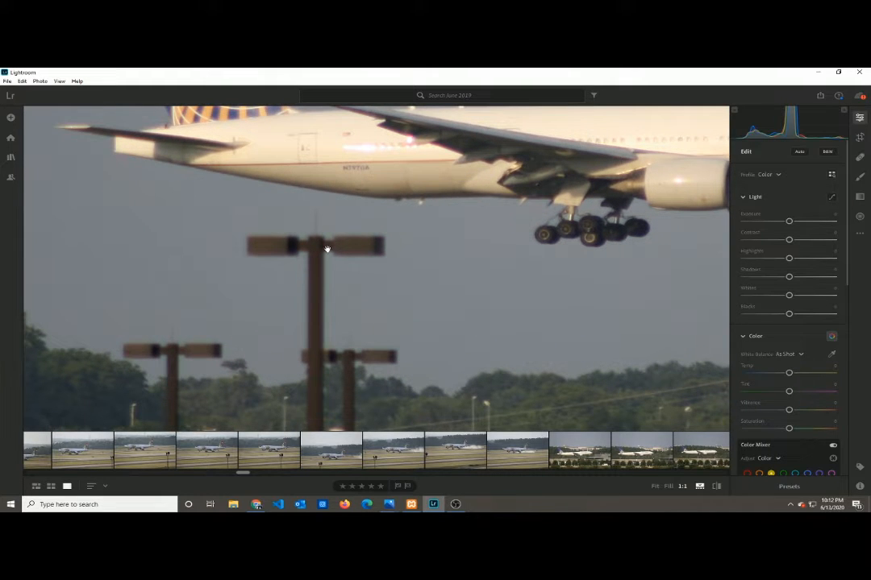
{"action": "left_click", "coordinate": [349, 235]}
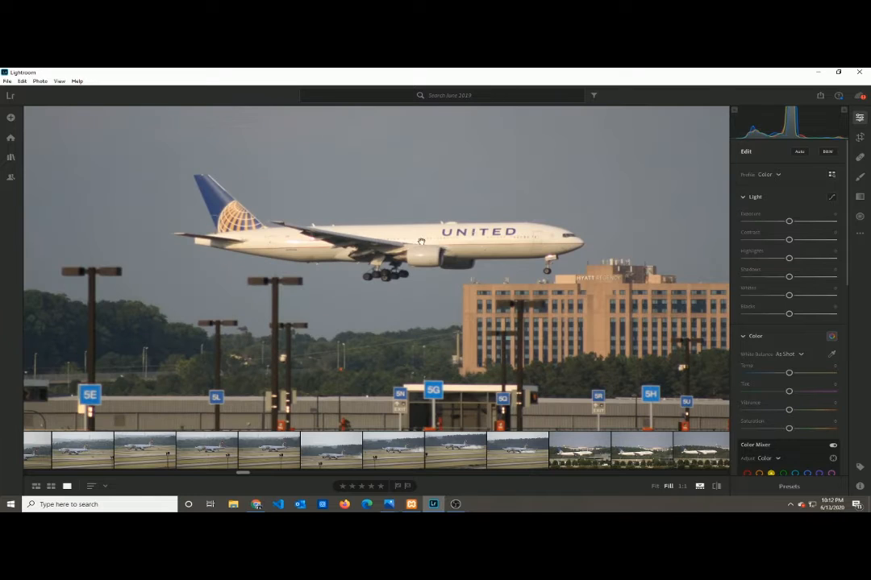
{"action": "left_click_drag", "start_coordinate": [495, 246], "coordinate": [494, 263]}
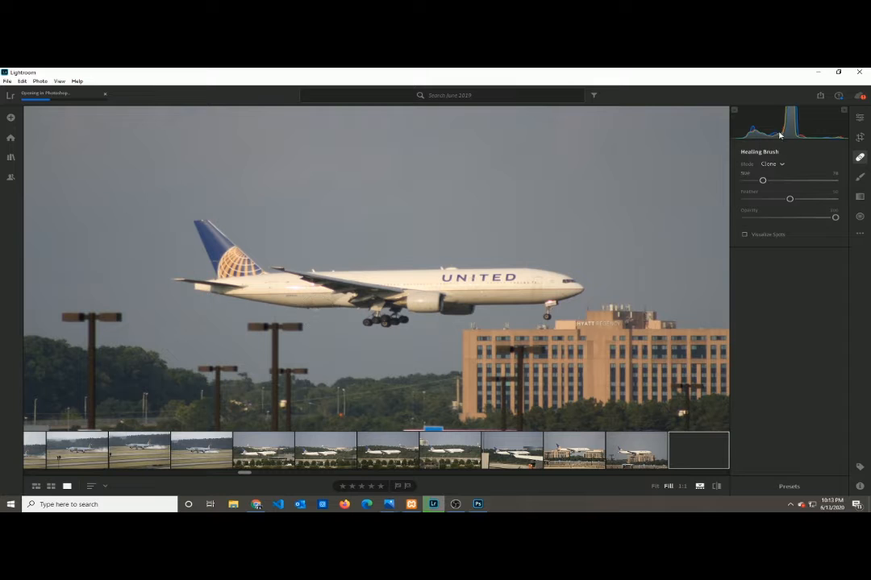
- Clone clear sky over both lamp heads of the tall light pole under the airplane with size 77 spots
{"action": "key", "text": "z"}
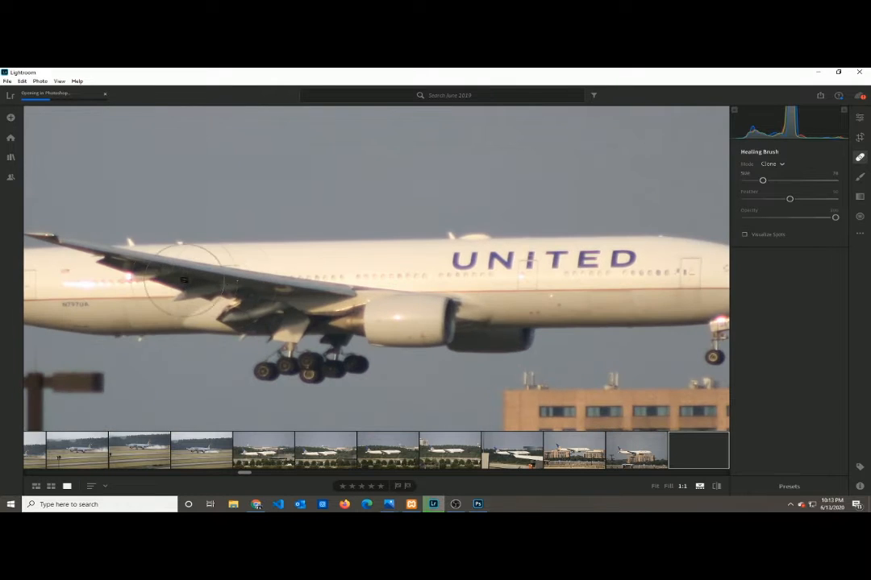
{"action": "key", "text": "z"}
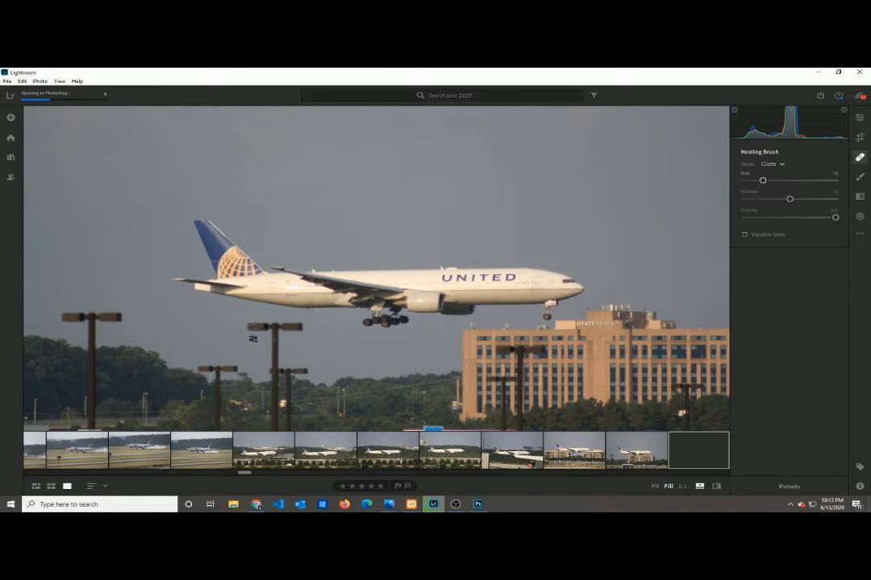
{"action": "key", "text": "bracketleft"}
{"action": "left_click", "coordinate": [255, 327]}
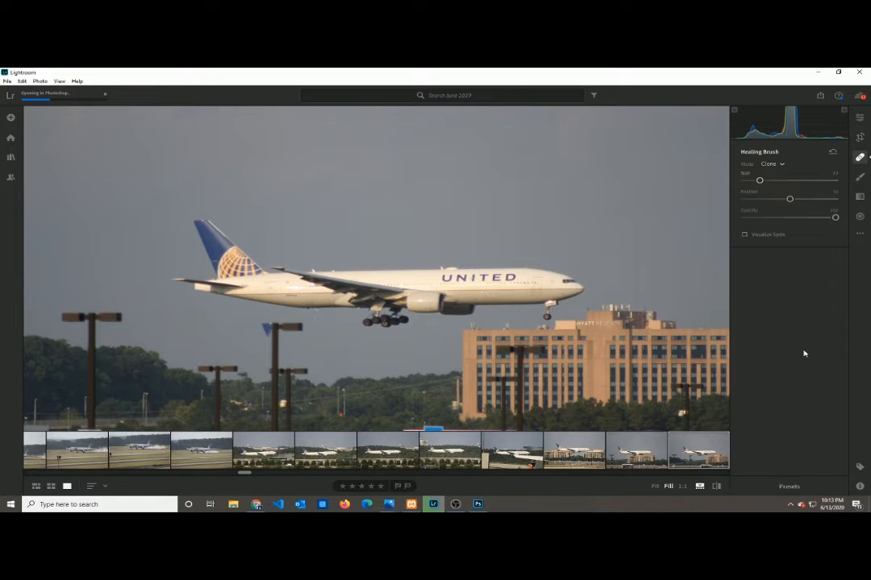
{"action": "left_click_drag", "start_coordinate": [194, 229], "coordinate": [178, 223]}
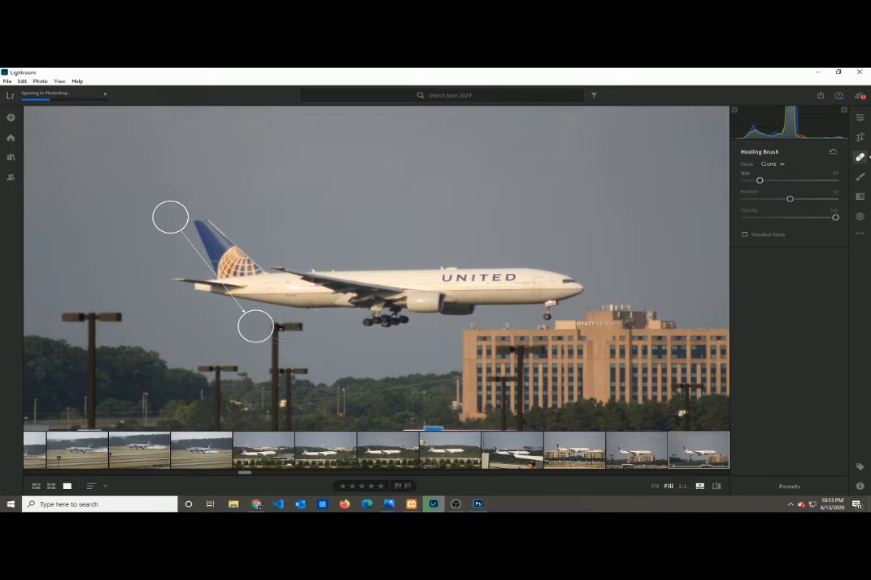
{"action": "left_click", "coordinate": [291, 327]}
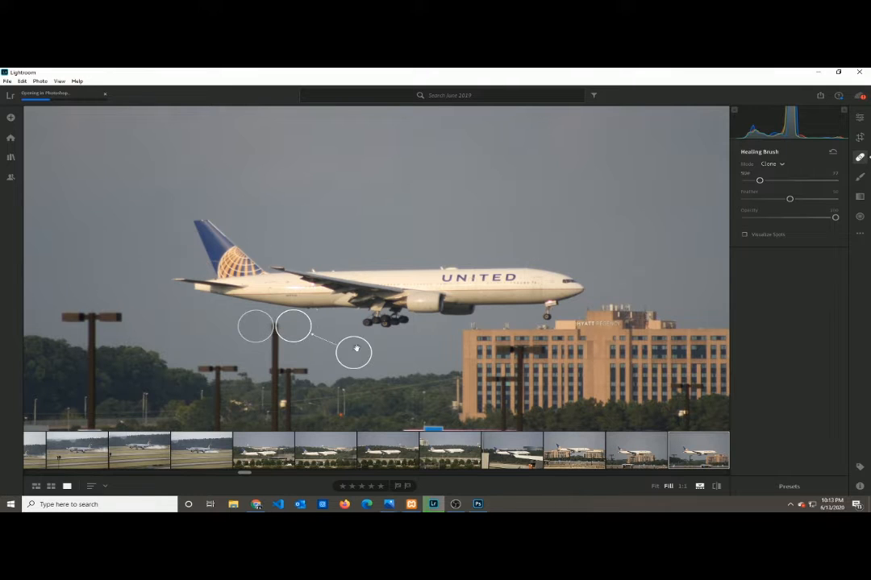
- Enlarge the clone spot over the pole's left lamp head to size 80, and clone sky over the exposed shaft below it
{"action": "left_click", "coordinate": [269, 330]}
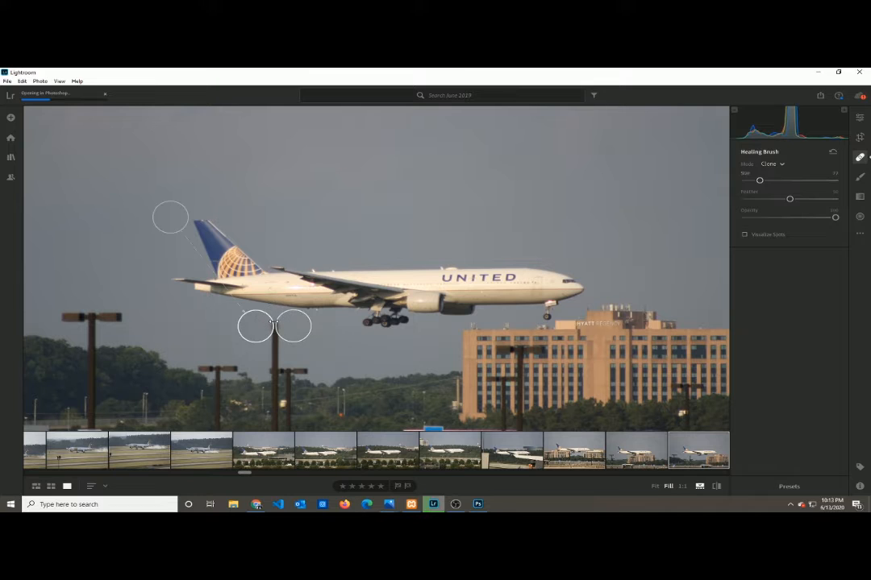
{"action": "left_click_drag", "start_coordinate": [273, 323], "coordinate": [282, 322]}
{"action": "left_click_drag", "start_coordinate": [160, 226], "coordinate": [152, 223]}
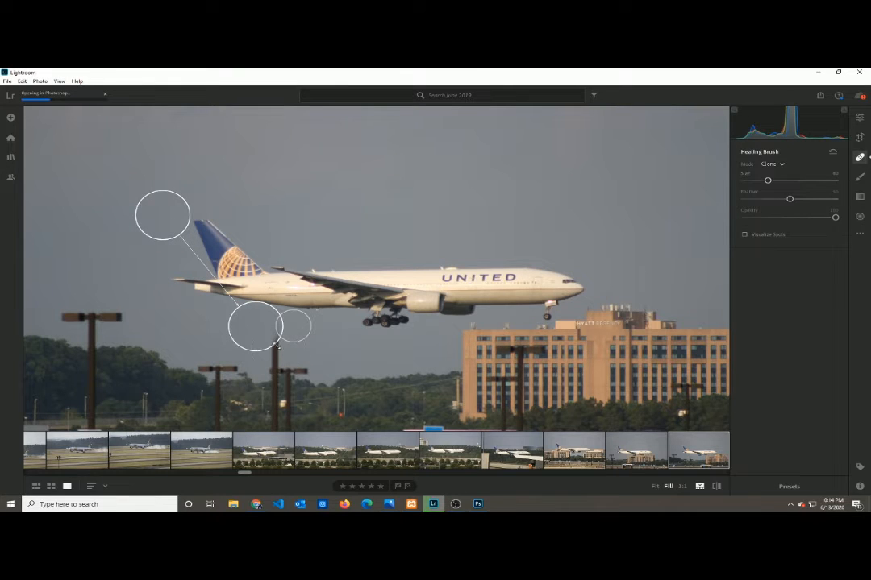
{"action": "left_click", "coordinate": [275, 344]}
{"action": "mouse_move", "coordinate": [217, 354]}
{"action": "left_mouse_down"}
{"action": "mouse_move", "coordinate": [200, 338]}
{"action": "mouse_move", "coordinate": [212, 355]}
{"action": "left_mouse_up"}
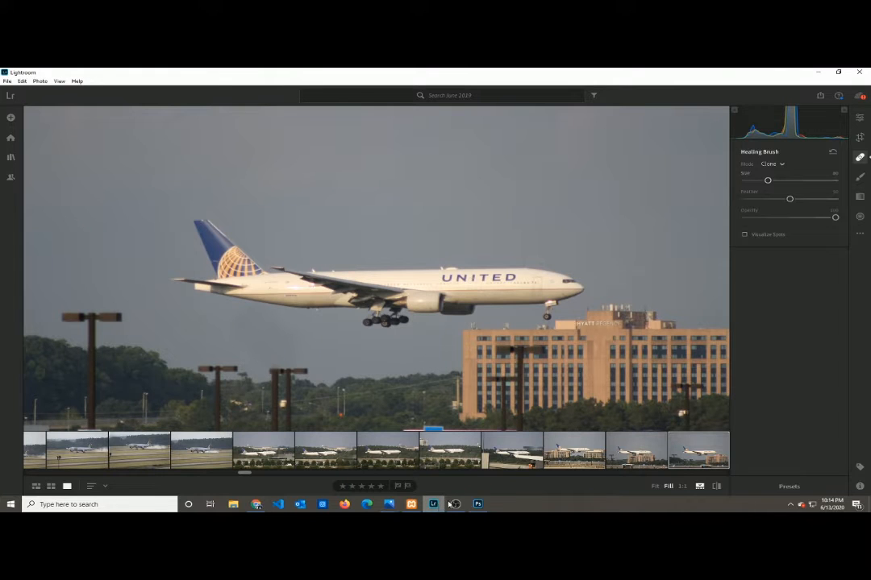
- Switch to Photoshop to view the opened IMG_5394.tif and return to Lightroom
{"action": "left_click", "coordinate": [480, 505]}
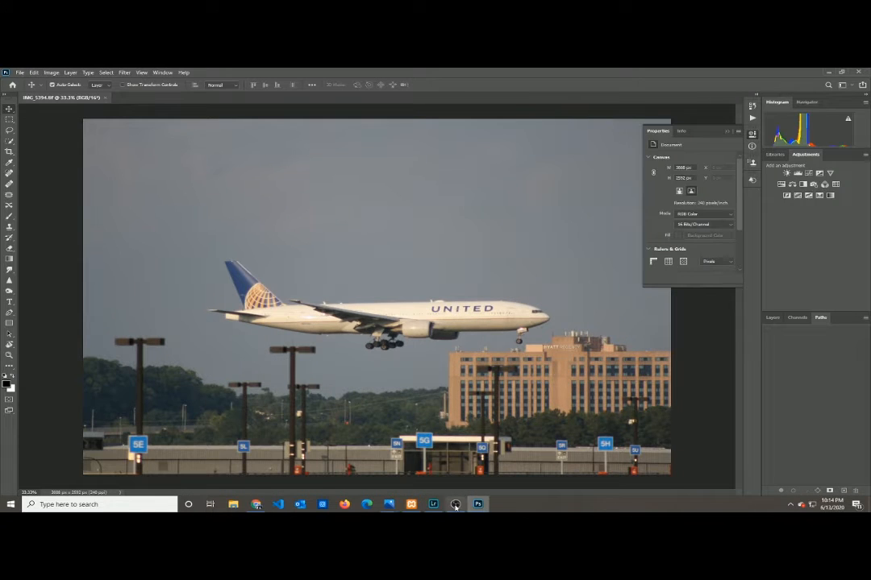
{"action": "left_click", "coordinate": [433, 504]}
- Move the source areas of the three clone spots under the airplane to clear sky above and beside the tail
{"action": "left_click", "coordinate": [255, 319]}
{"action": "left_click", "coordinate": [242, 327]}
{"action": "mouse_move", "coordinate": [156, 209]}
{"action": "left_mouse_down"}
{"action": "mouse_move", "coordinate": [229, 179]}
{"action": "mouse_move", "coordinate": [184, 170]}
{"action": "left_mouse_up"}
{"action": "left_click", "coordinate": [273, 362]}
{"action": "mouse_move", "coordinate": [202, 344]}
{"action": "left_mouse_down"}
{"action": "mouse_move", "coordinate": [192, 306]}
{"action": "mouse_move", "coordinate": [236, 231]}
{"action": "mouse_move", "coordinate": [230, 165]}
{"action": "mouse_move", "coordinate": [245, 155]}
{"action": "mouse_move", "coordinate": [237, 166]}
{"action": "mouse_move", "coordinate": [204, 153]}
{"action": "mouse_move", "coordinate": [155, 161]}
{"action": "left_mouse_up"}
{"action": "left_click", "coordinate": [276, 346]}
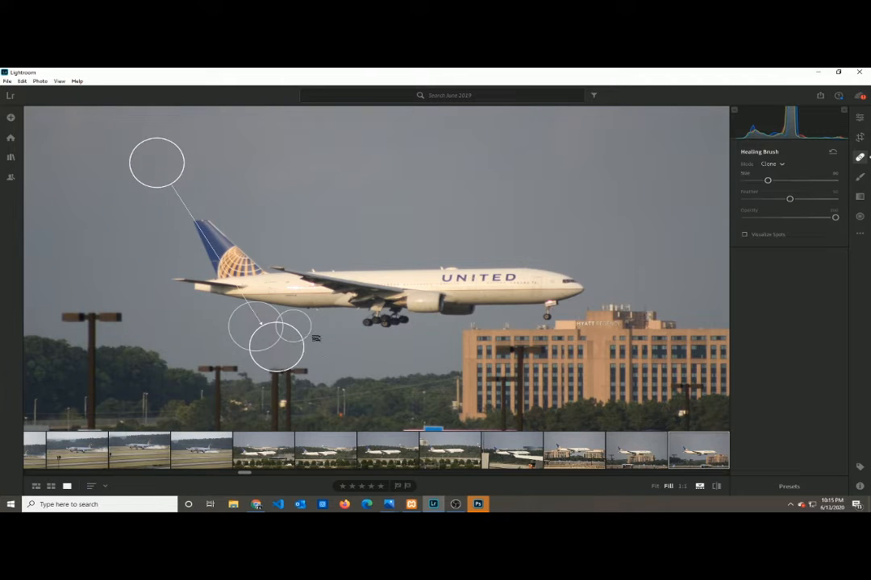
{"action": "mouse_move", "coordinate": [360, 357]}
{"action": "left_mouse_down"}
{"action": "mouse_move", "coordinate": [398, 238]}
{"action": "mouse_move", "coordinate": [338, 185]}
{"action": "mouse_move", "coordinate": [368, 266]}
{"action": "mouse_move", "coordinate": [484, 280]}
{"action": "mouse_move", "coordinate": [383, 173]}
{"action": "mouse_move", "coordinate": [233, 162]}
{"action": "left_mouse_up"}
{"action": "left_click_drag", "start_coordinate": [231, 162], "coordinate": [228, 162]}
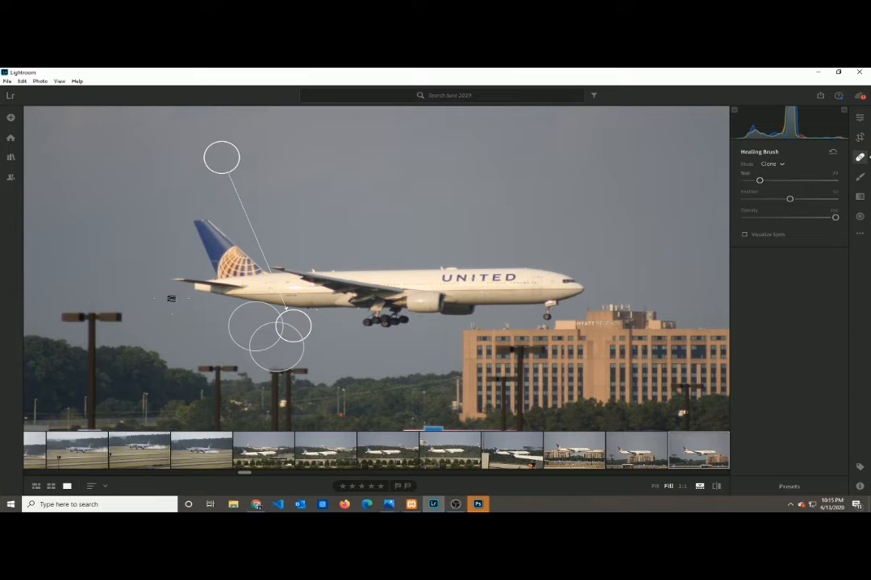
- Clone nearby sky over the lamp heads and top of the far-left light pole with size 77 spots
{"action": "left_click", "coordinate": [69, 314]}
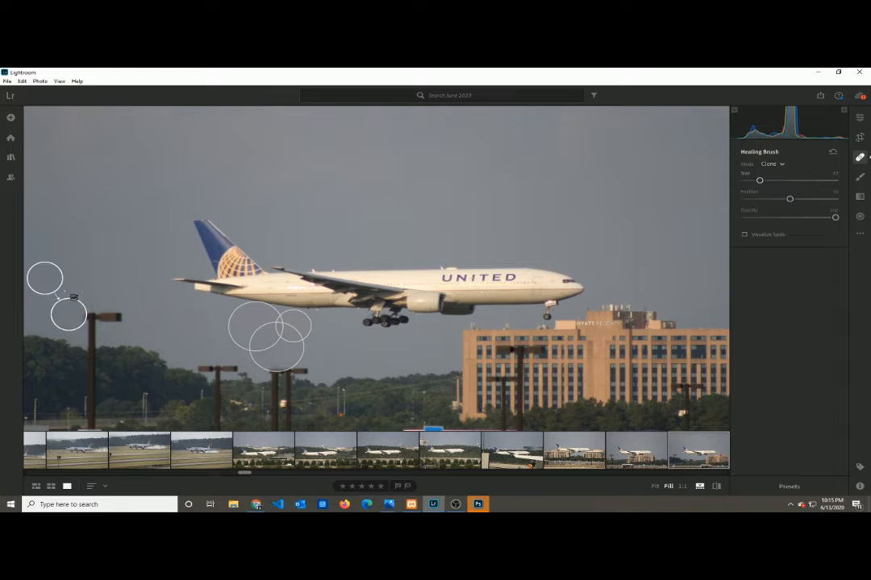
{"action": "left_click_drag", "start_coordinate": [53, 282], "coordinate": [95, 313]}
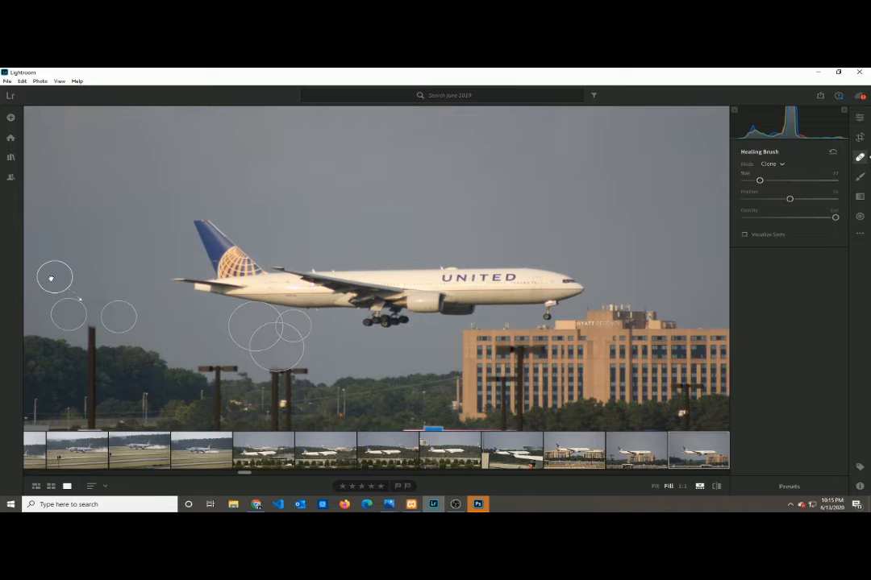
{"action": "left_click", "coordinate": [61, 271]}
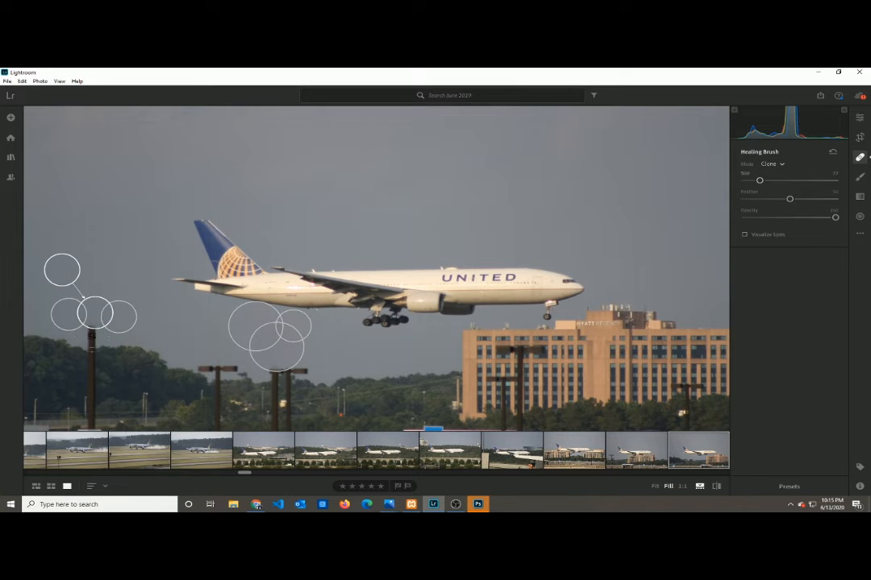
- Clone sky over the far-left pole's upper shaft and trees over its section at the tree line, enlarging the tree spot to size 80
{"action": "left_click", "coordinate": [91, 333]}
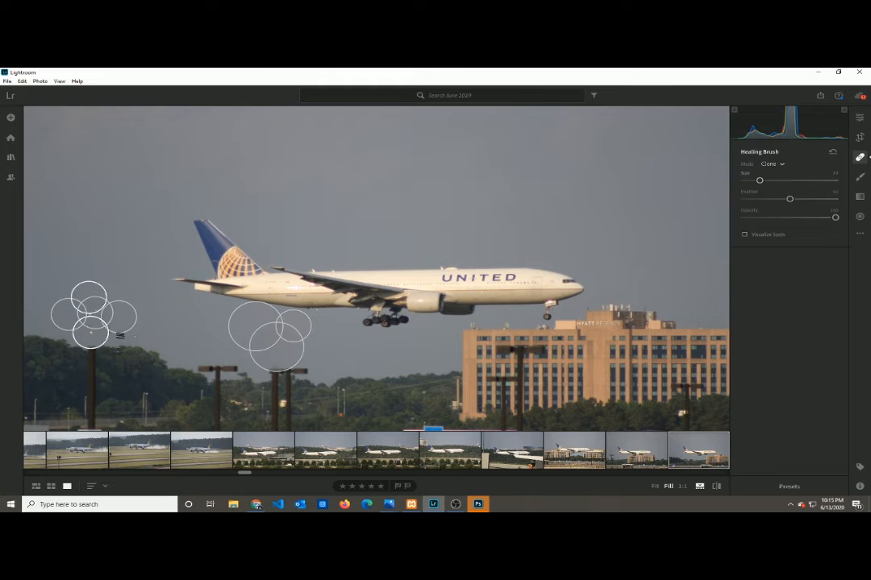
{"action": "mouse_move", "coordinate": [90, 299]}
{"action": "left_mouse_down"}
{"action": "mouse_move", "coordinate": [61, 231]}
{"action": "mouse_move", "coordinate": [30, 224]}
{"action": "left_mouse_up"}
{"action": "left_click", "coordinate": [93, 363]}
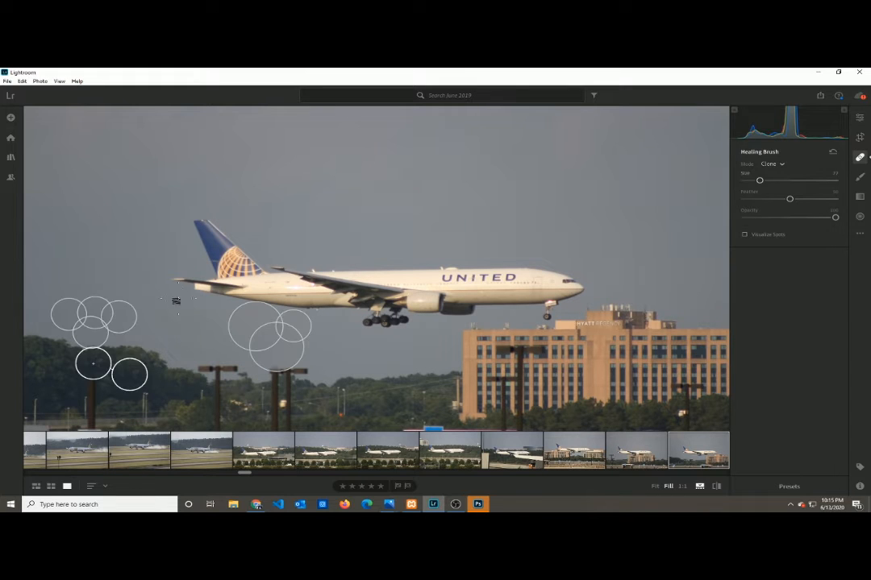
{"action": "left_click_drag", "start_coordinate": [95, 346], "coordinate": [96, 337]}
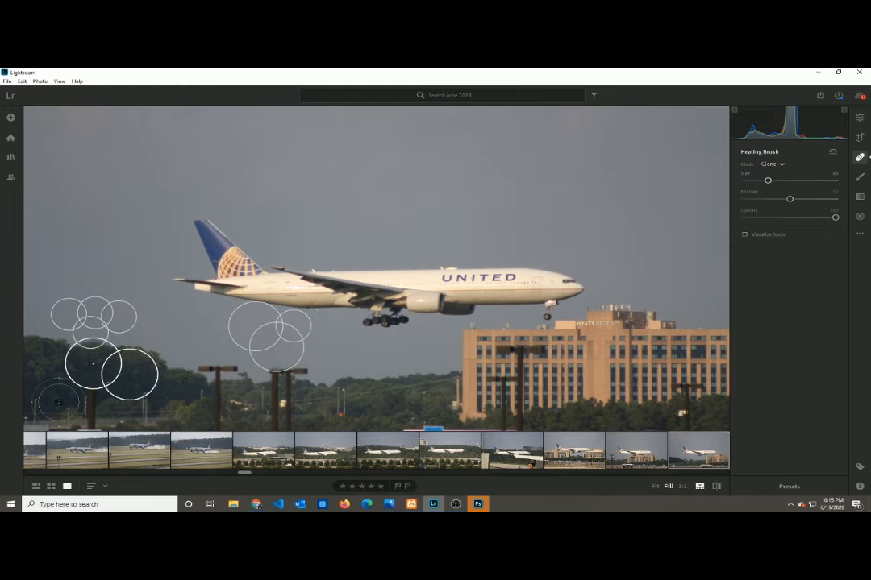
- Clone the neighbouring trees over the far-left pole's middle shaft with a size 78 spot, shifting its source further left
{"action": "key", "text": "ctrl+="}
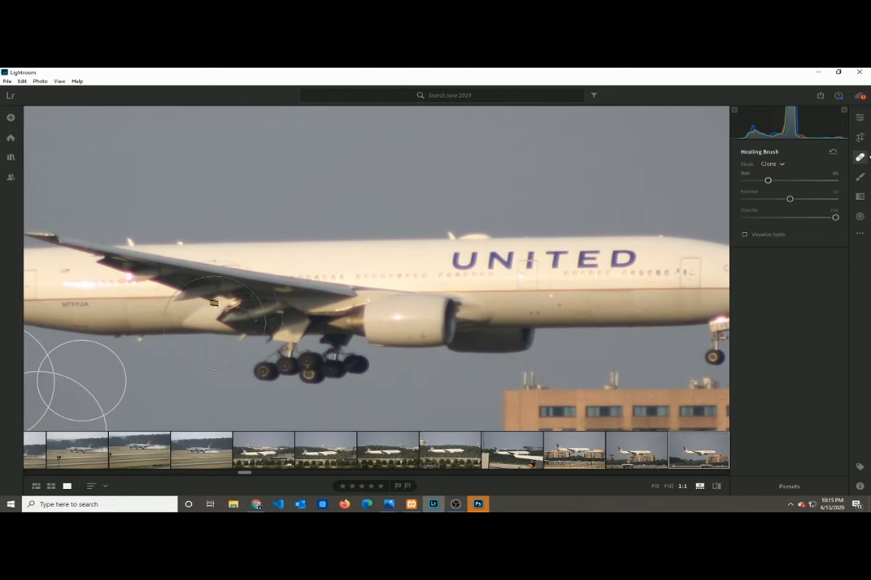
{"action": "key", "text": "e"}
{"action": "left_click_drag", "start_coordinate": [402, 237], "coordinate": [597, 125]}
{"action": "left_click_drag", "start_coordinate": [221, 291], "coordinate": [508, 121]}
{"action": "left_click_drag", "start_coordinate": [262, 262], "coordinate": [443, 247]}
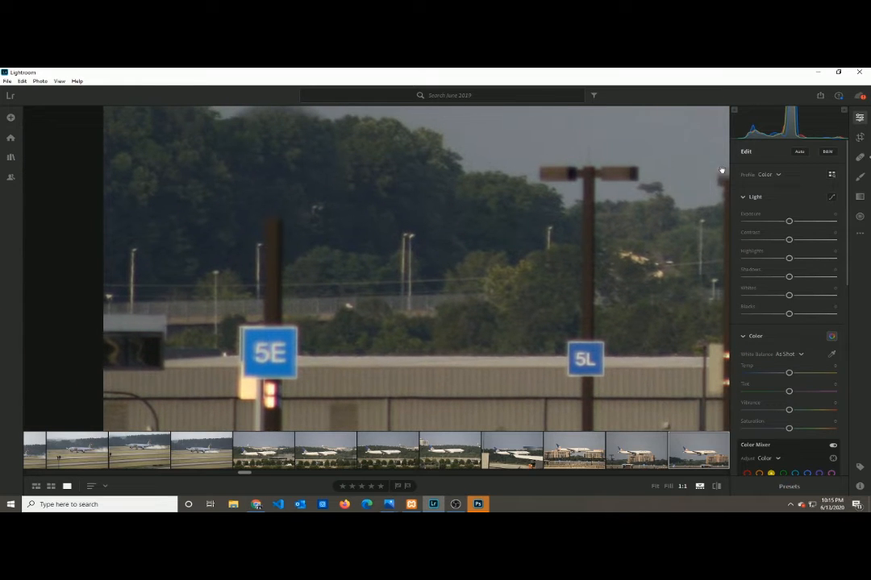
{"action": "left_click", "coordinate": [861, 157]}
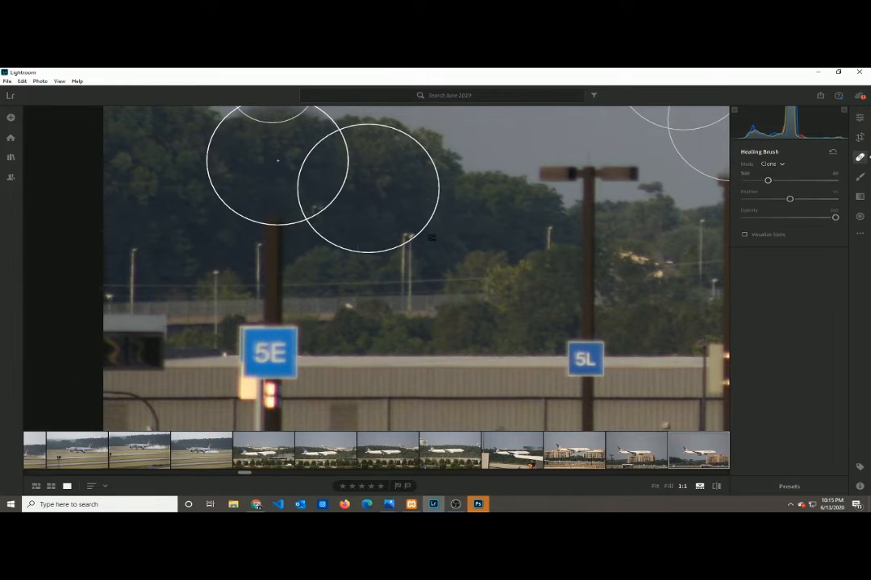
{"action": "scroll", "coordinate": [233, 262], "scroll_direction": "down", "scroll_amount": 2}
{"action": "left_click", "coordinate": [273, 245]}
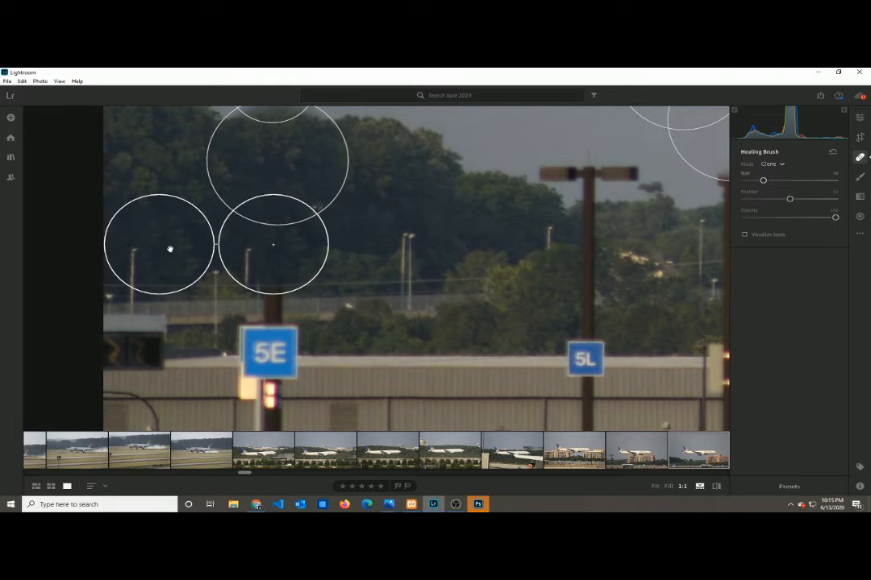
{"action": "left_click_drag", "start_coordinate": [166, 254], "coordinate": [171, 253]}
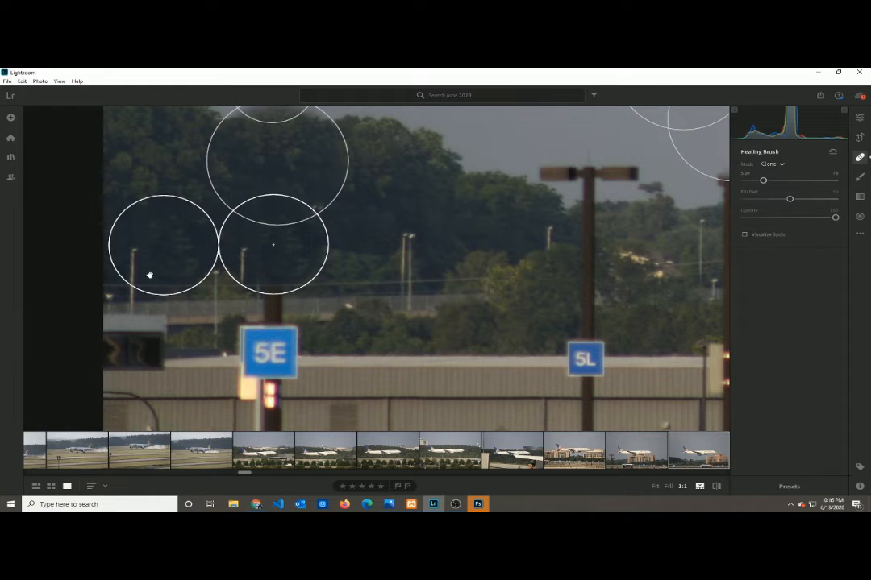
{"action": "left_click_drag", "start_coordinate": [154, 269], "coordinate": [137, 270]}
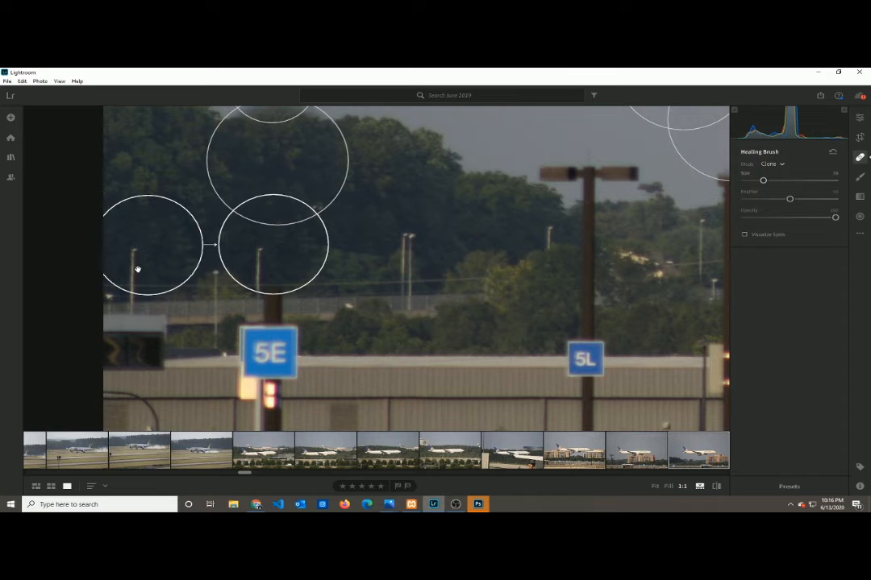
- Clone over the shaft just above the 5E sign with a size 76 spot, moving its source down and left
{"action": "scroll", "coordinate": [270, 312], "scroll_direction": "down", "scroll_amount": 1}
{"action": "left_click", "coordinate": [275, 307]}
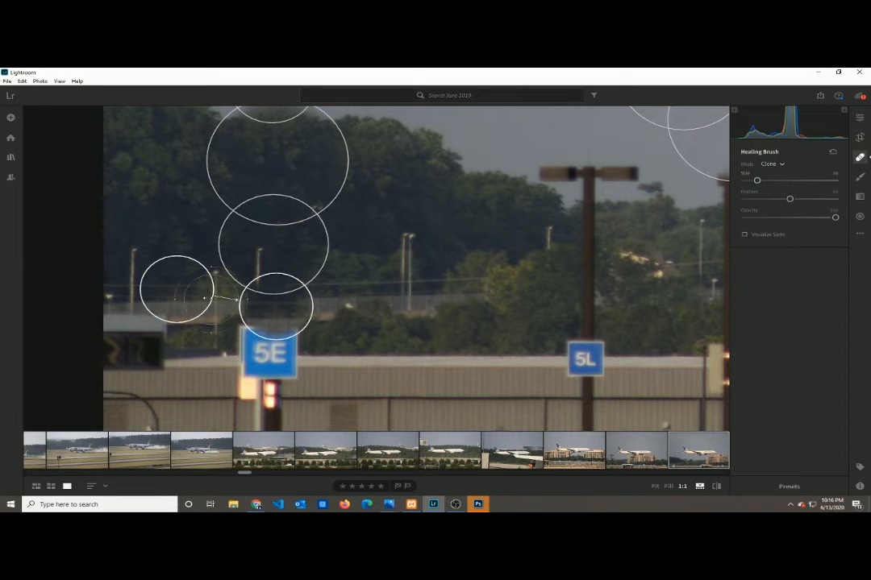
{"action": "mouse_move", "coordinate": [189, 295]}
{"action": "left_mouse_down"}
{"action": "mouse_move", "coordinate": [156, 295]}
{"action": "mouse_move", "coordinate": [163, 295]}
{"action": "mouse_move", "coordinate": [163, 317]}
{"action": "left_mouse_up"}
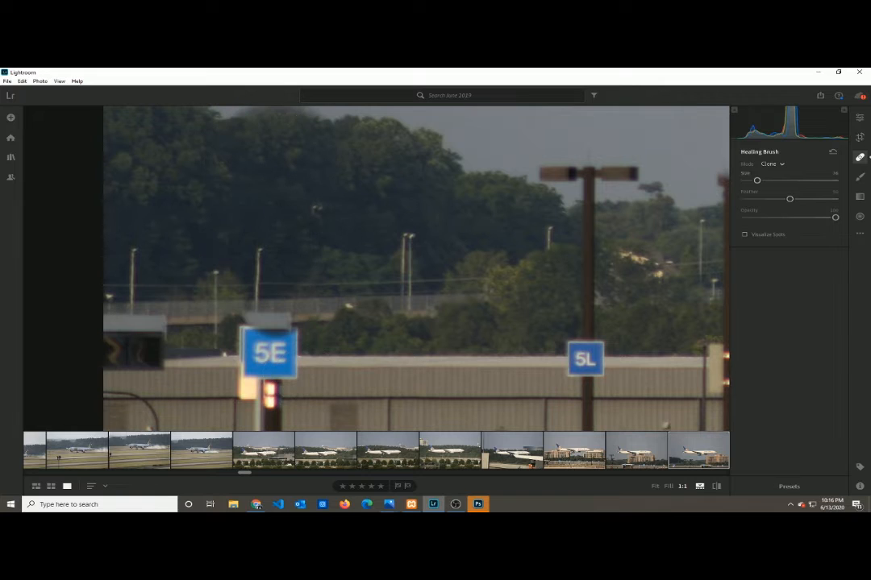
- Leave the Healing Brush, view the whole airplane scene, and switch to Photoshop with the document properties collapsed
{"action": "left_click", "coordinate": [860, 118]}
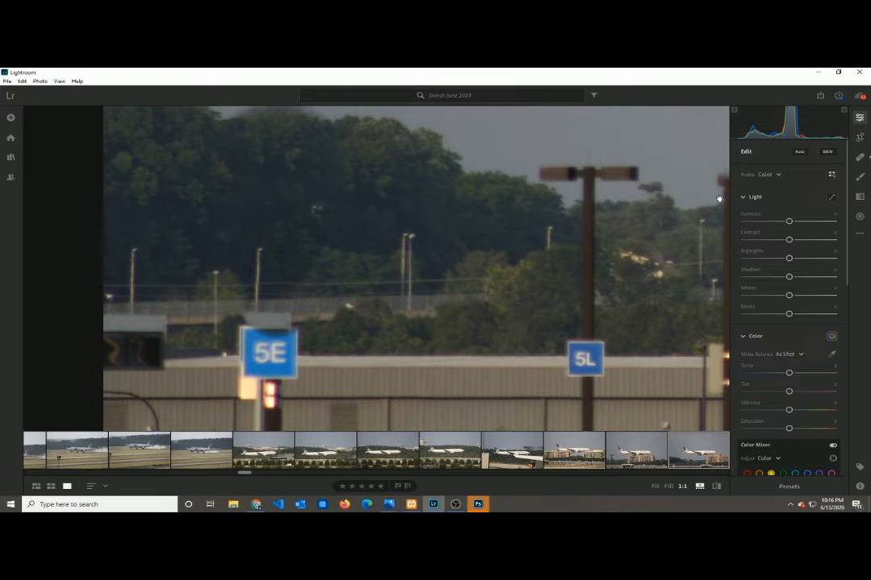
{"action": "left_click", "coordinate": [465, 244]}
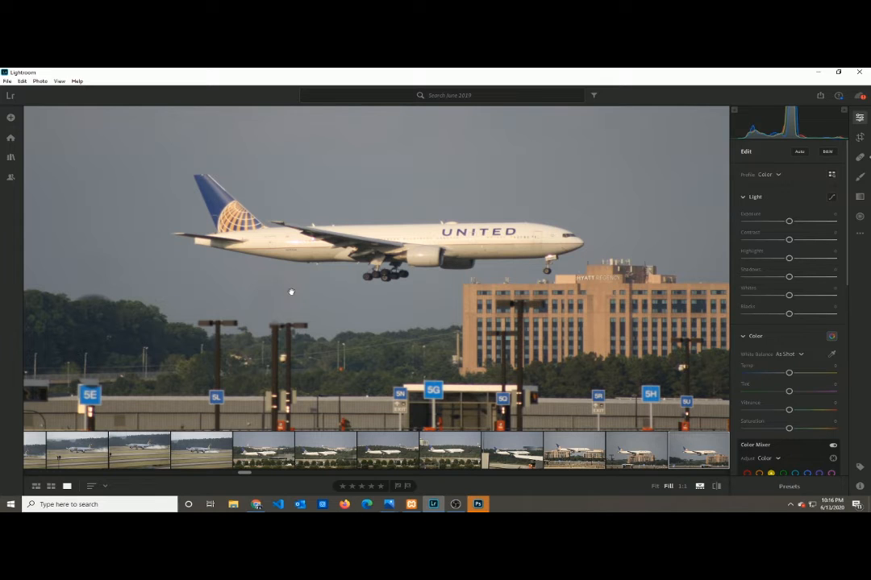
{"action": "left_click", "coordinate": [477, 505]}
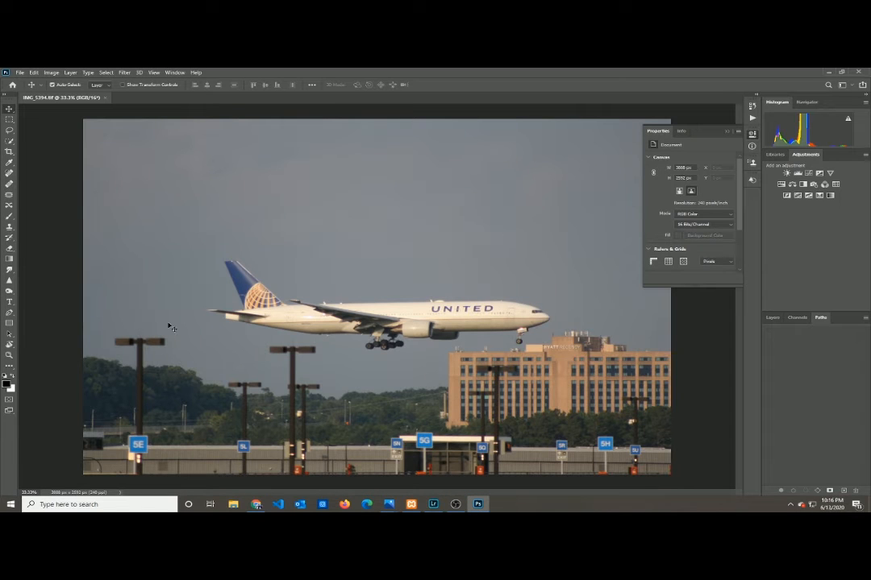
{"action": "left_click", "coordinate": [727, 132]}
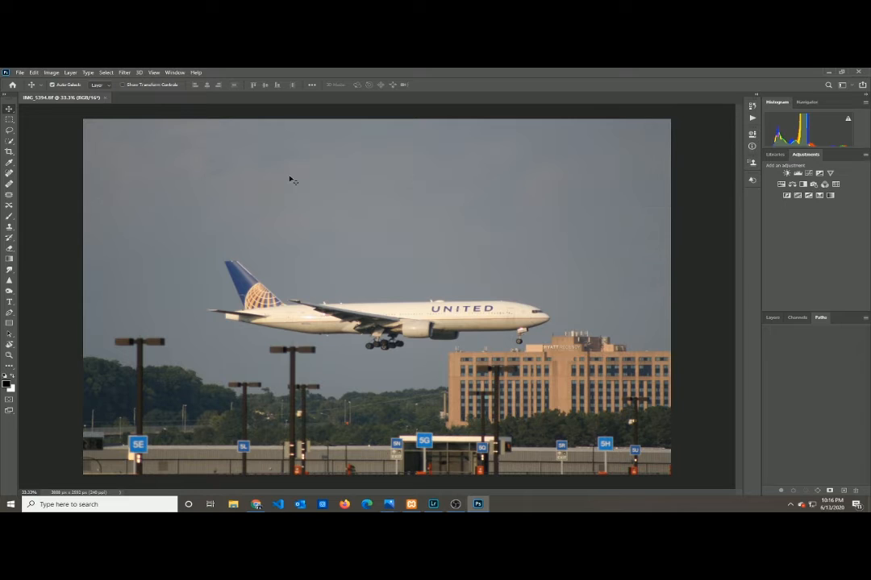
- Activate the Quick Selection Tool and check which workspace is active
{"action": "left_click", "coordinate": [9, 141]}
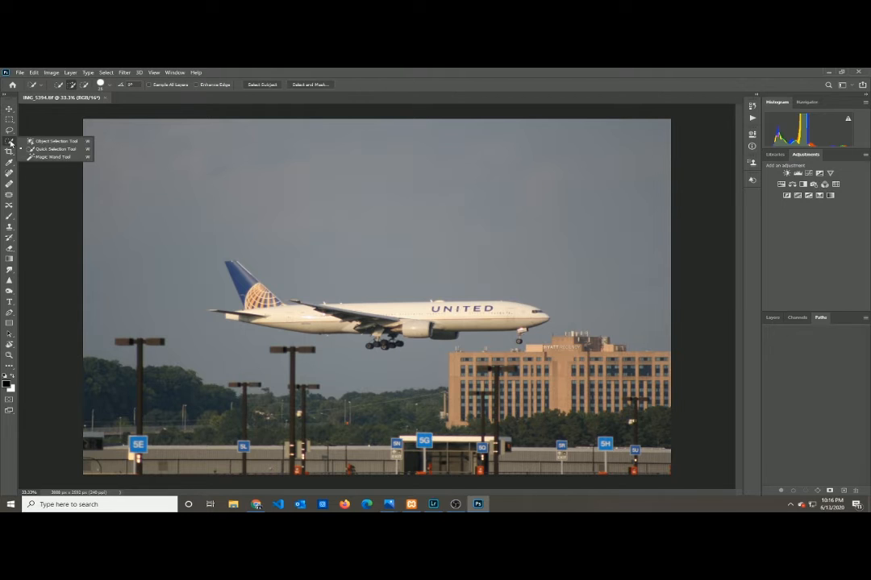
{"action": "left_click", "coordinate": [55, 150]}
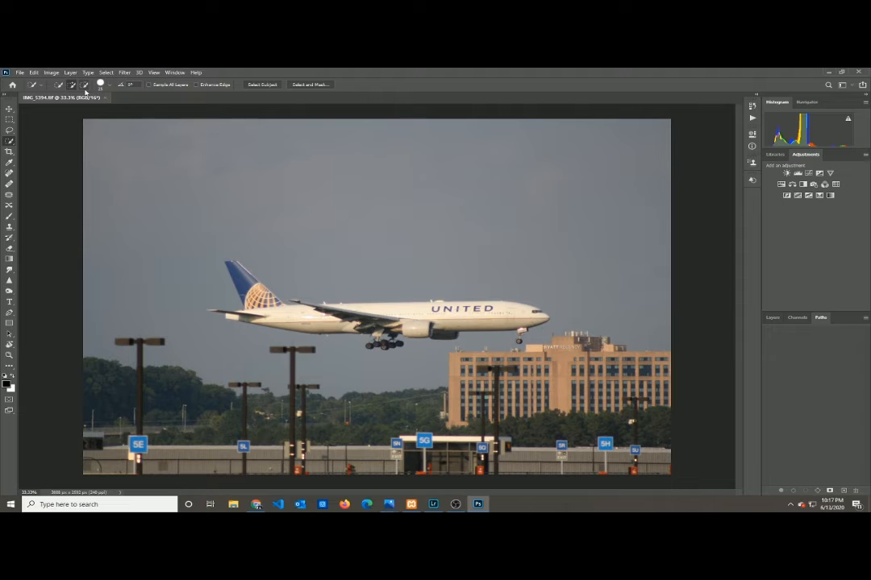
{"action": "left_click", "coordinate": [172, 74]}
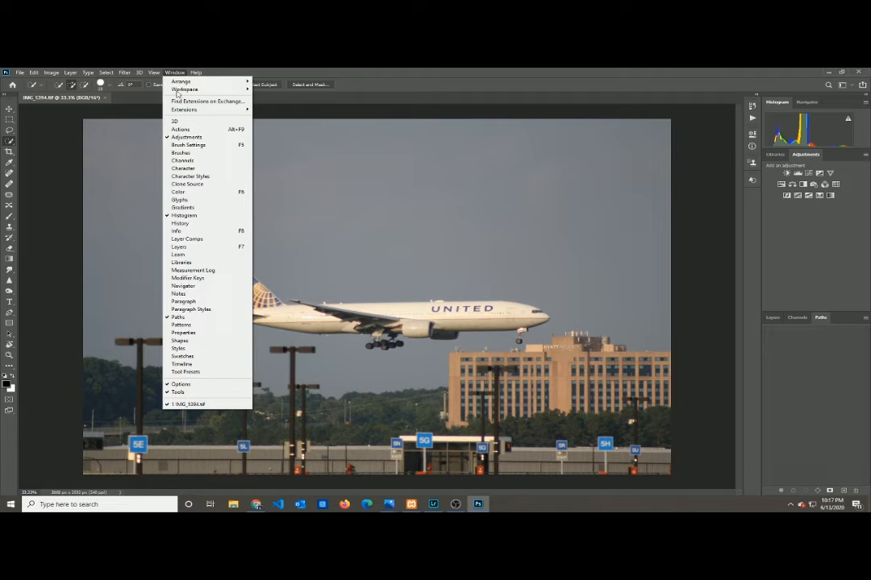
{"action": "mouse_move", "coordinate": [184, 89]}
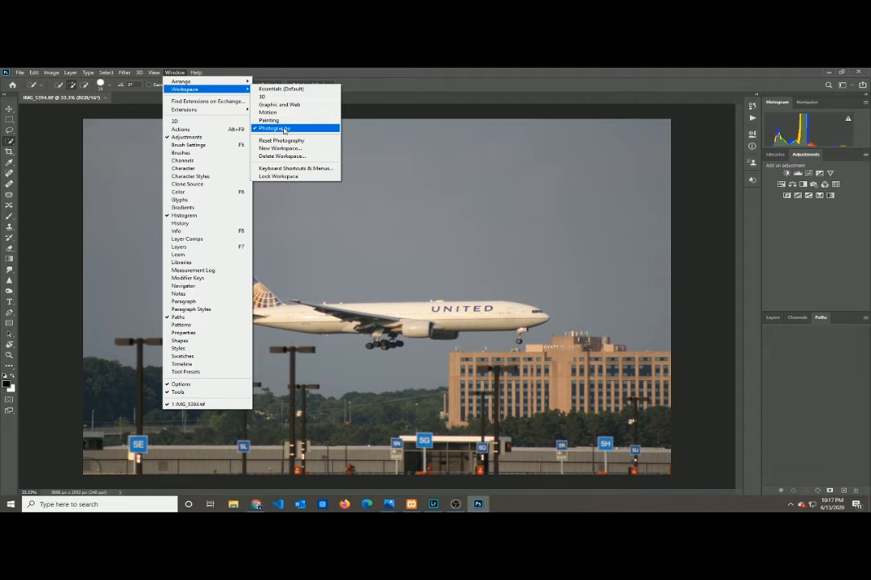
{"action": "left_click", "coordinate": [77, 118]}
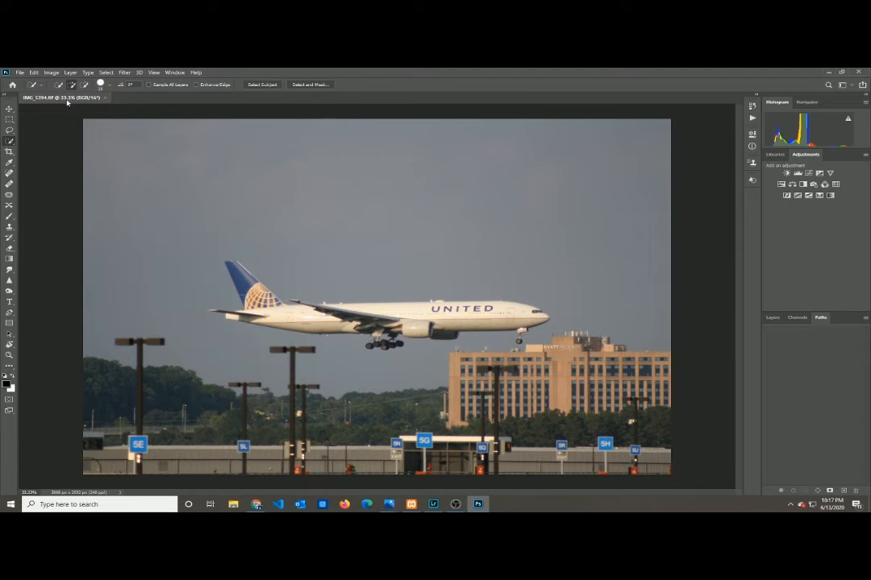
- Try adding and subtracting areas of the upper sky using Quick Selection brushes of different sizes
{"action": "left_click", "coordinate": [74, 86]}
{"action": "left_click_drag", "start_coordinate": [192, 123], "coordinate": [188, 144]}
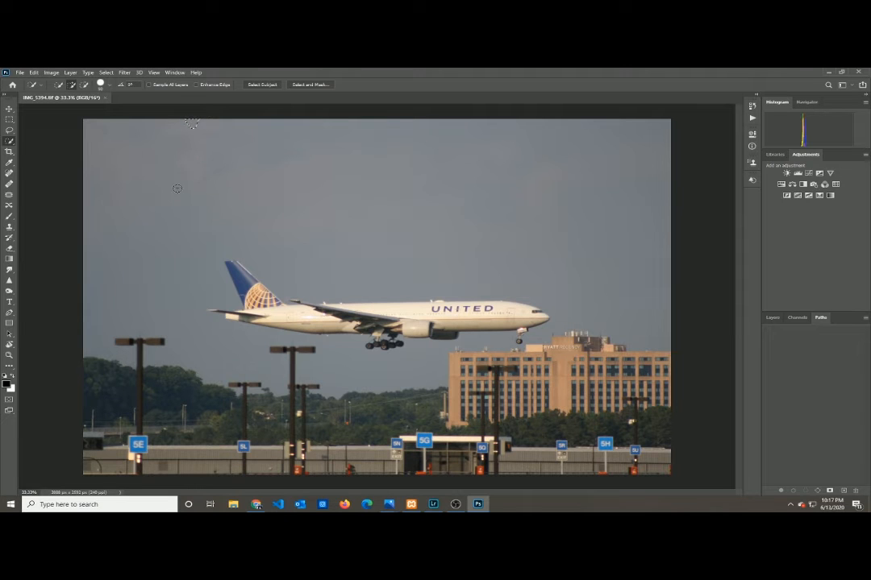
{"action": "key", "text": "]"}
{"action": "key", "text": "]"}
{"action": "key", "text": "]"}
{"action": "key", "text": "]"}
{"action": "key", "text": "]"}
{"action": "key", "text": "]"}
{"action": "key", "text": "]"}
{"action": "key", "text": "]"}
{"action": "key", "text": "]"}
{"action": "key", "text": "]"}
{"action": "key", "text": "]"}
{"action": "key", "text": "]"}
{"action": "key", "text": "]"}
{"action": "key", "text": "]"}
{"action": "key", "text": "]"}
{"action": "key", "text": "["}
{"action": "key", "text": "["}
{"action": "key", "text": "["}
{"action": "key", "text": "["}
{"action": "key", "text": "["}
{"action": "key", "text": "["}
{"action": "key", "text": "["}
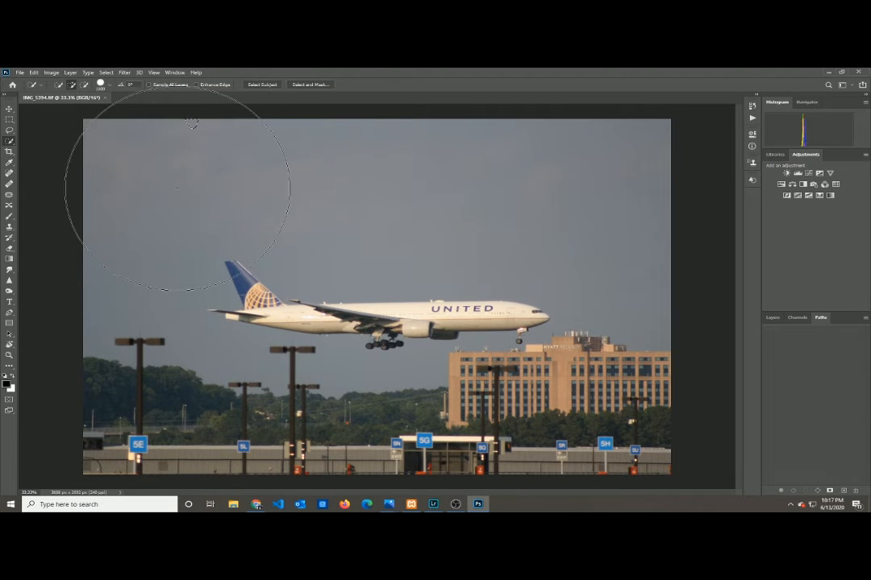
{"action": "key", "text": "["}
{"action": "key", "text": "["}
{"action": "key", "text": "["}
{"action": "key", "text": "["}
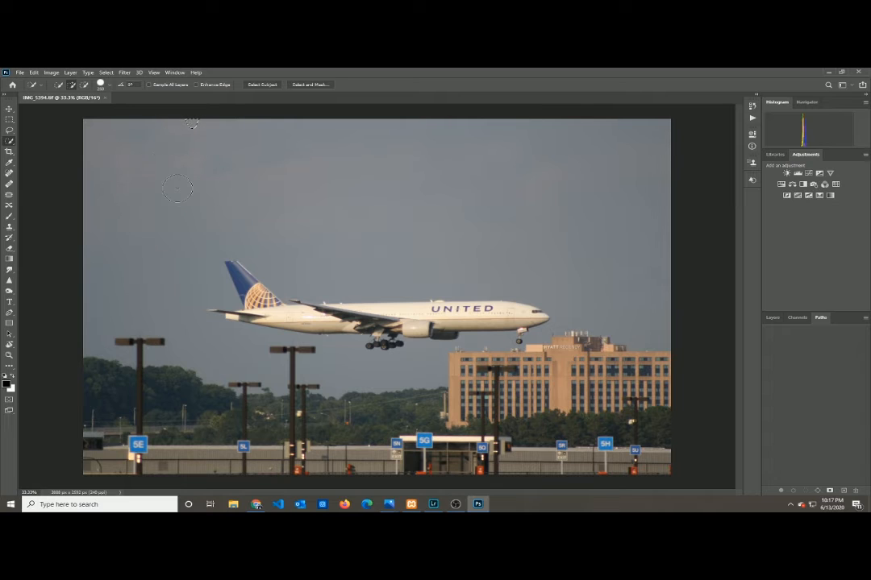
{"action": "mouse_move", "coordinate": [177, 188]}
{"action": "left_mouse_down"}
{"action": "mouse_move", "coordinate": [163, 134]}
{"action": "mouse_move", "coordinate": [204, 165]}
{"action": "left_mouse_up"}
{"action": "left_click", "coordinate": [260, 169]}
{"action": "mouse_move", "coordinate": [147, 129]}
{"action": "left_mouse_down"}
{"action": "mouse_move", "coordinate": [189, 128]}
{"action": "mouse_move", "coordinate": [147, 127]}
{"action": "mouse_move", "coordinate": [309, 128]}
{"action": "mouse_move", "coordinate": [261, 181]}
{"action": "left_mouse_up"}
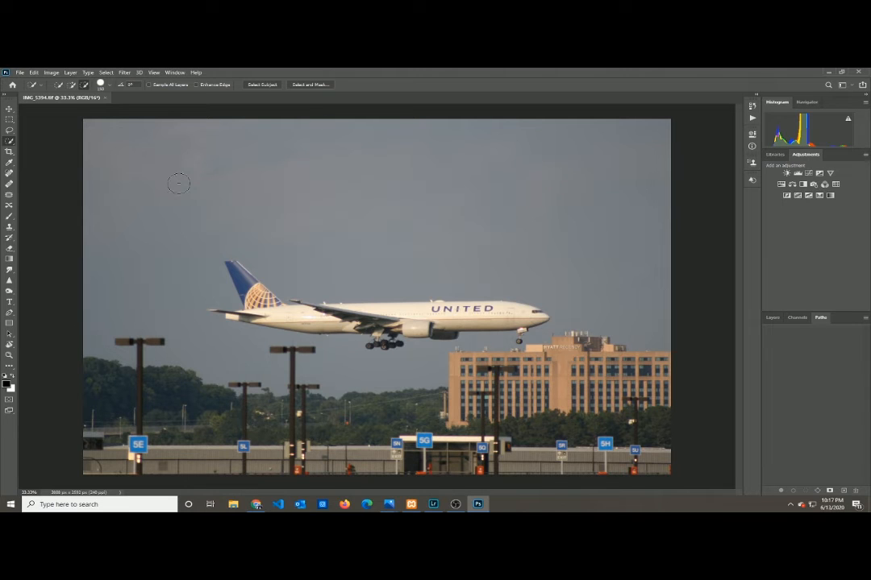
- Quick-select the lamp heads above the 5E sign with the surrounding sky, and subtract the lower area near the treetops
{"action": "left_click", "coordinate": [72, 84]}
{"action": "left_click", "coordinate": [117, 341]}
{"action": "left_click_drag", "start_coordinate": [139, 346], "coordinate": [170, 341]}
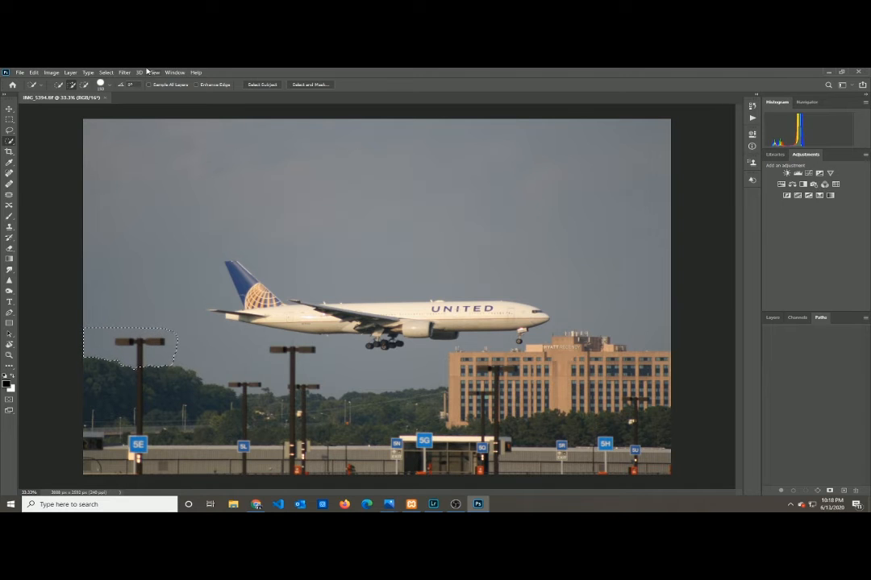
{"action": "left_click", "coordinate": [86, 86]}
{"action": "left_click_drag", "start_coordinate": [87, 364], "coordinate": [124, 375]}
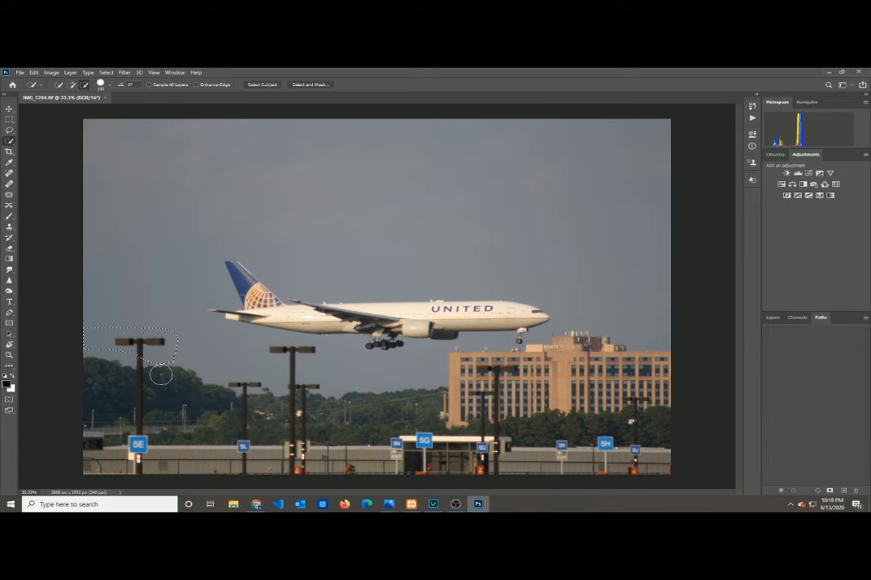
{"action": "left_click", "coordinate": [164, 371]}
{"action": "left_click", "coordinate": [175, 371]}
- Fill the selection over the 5E pole's lamp heads with Content-Aware in Normal mode at 100% opacity
{"action": "key", "text": "shift+F5"}
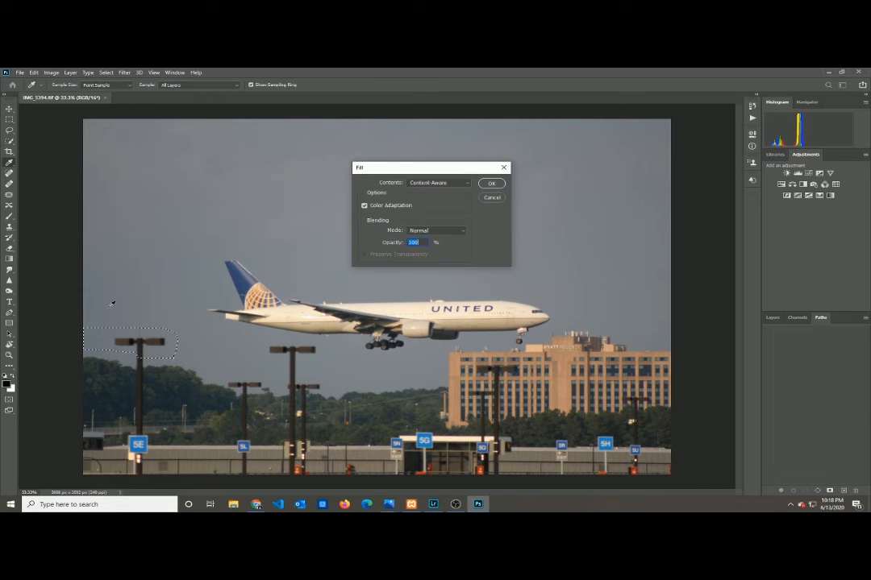
{"action": "left_click", "coordinate": [434, 184]}
{"action": "left_click", "coordinate": [429, 219]}
{"action": "left_click", "coordinate": [493, 183]}
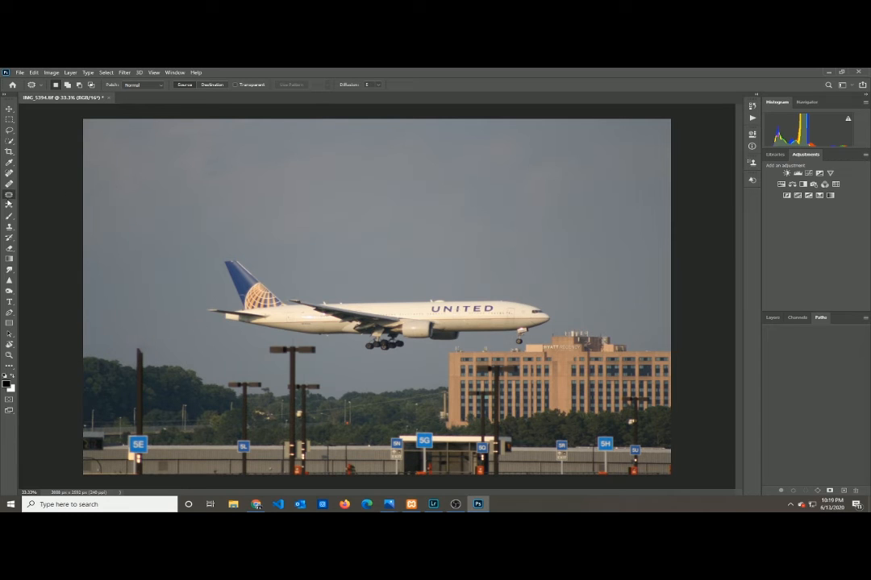
- Patch the 5E pole's remaining top with clear sky using the Patch Tool, and deselect
{"action": "left_click", "coordinate": [9, 196]}
{"action": "left_click_drag", "start_coordinate": [146, 337], "coordinate": [140, 363]}
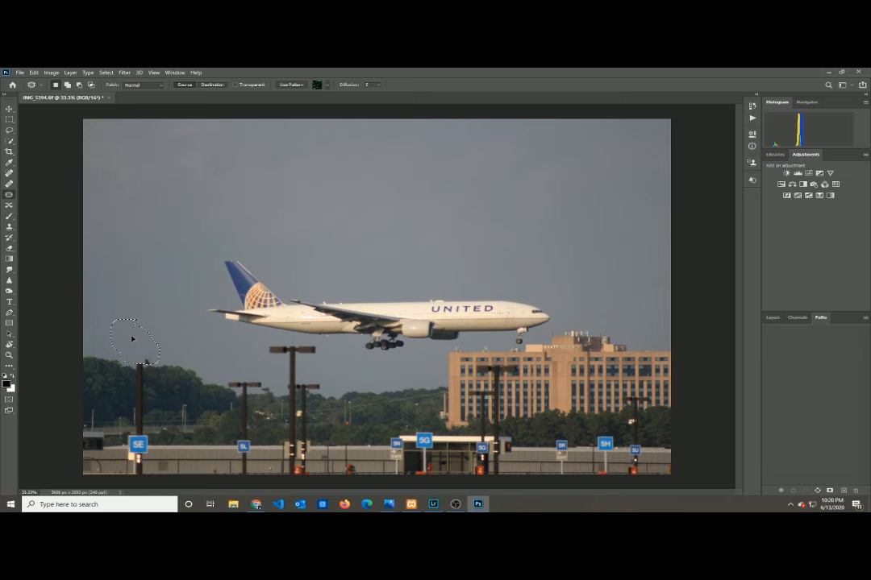
{"action": "left_click_drag", "start_coordinate": [127, 335], "coordinate": [133, 340]}
{"action": "left_click_drag", "start_coordinate": [135, 336], "coordinate": [125, 296]}
{"action": "key", "text": "ctrl+d"}
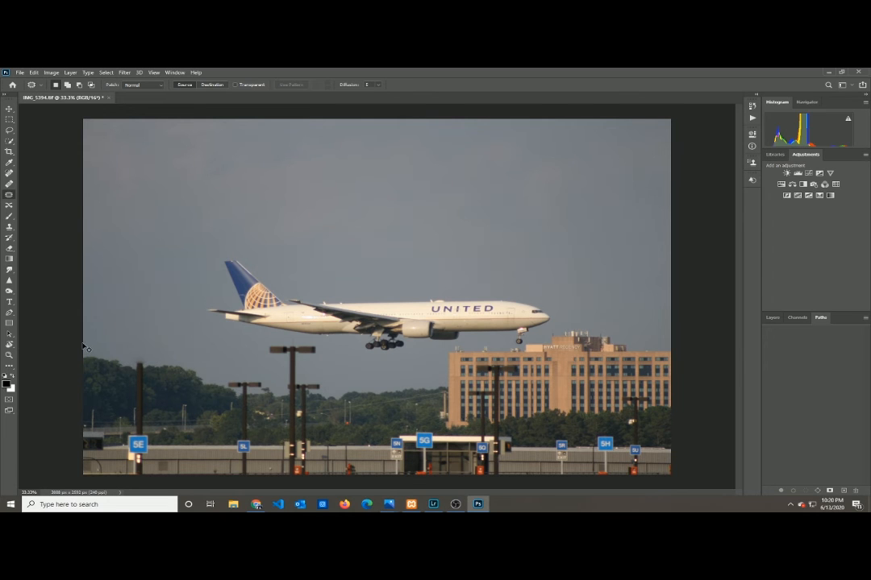
- Patch the short stub of the 5E pole just above the tree line with the sky above it
{"action": "key", "text": "ctrl+plus"}
{"action": "key", "text": "ctrl+plus"}
{"action": "left_click_drag", "start_coordinate": [413, 494], "coordinate": [340, 495]}
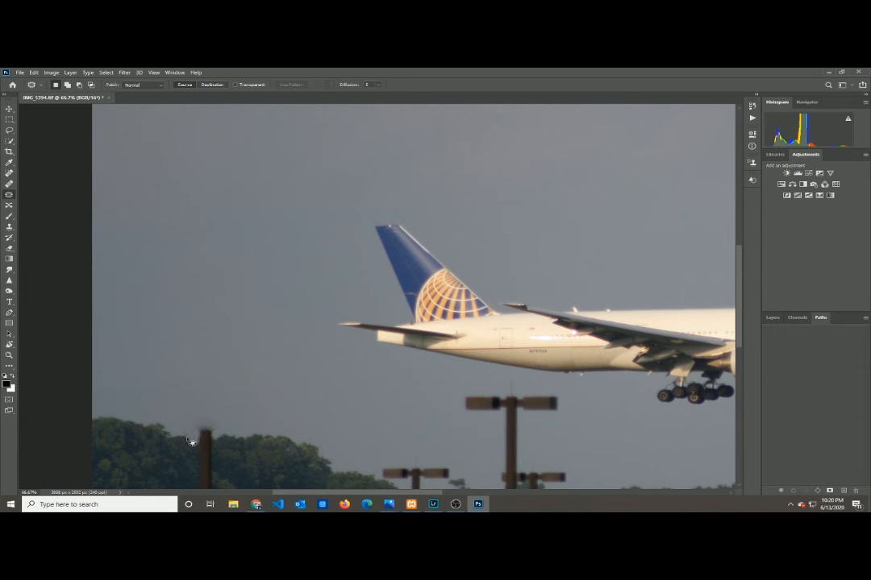
{"action": "mouse_move", "coordinate": [217, 444]}
{"action": "left_mouse_down"}
{"action": "mouse_move", "coordinate": [211, 428]}
{"action": "mouse_move", "coordinate": [191, 436]}
{"action": "mouse_move", "coordinate": [204, 424]}
{"action": "mouse_move", "coordinate": [213, 435]}
{"action": "mouse_move", "coordinate": [193, 427]}
{"action": "mouse_move", "coordinate": [215, 430]}
{"action": "mouse_move", "coordinate": [203, 417]}
{"action": "left_mouse_up"}
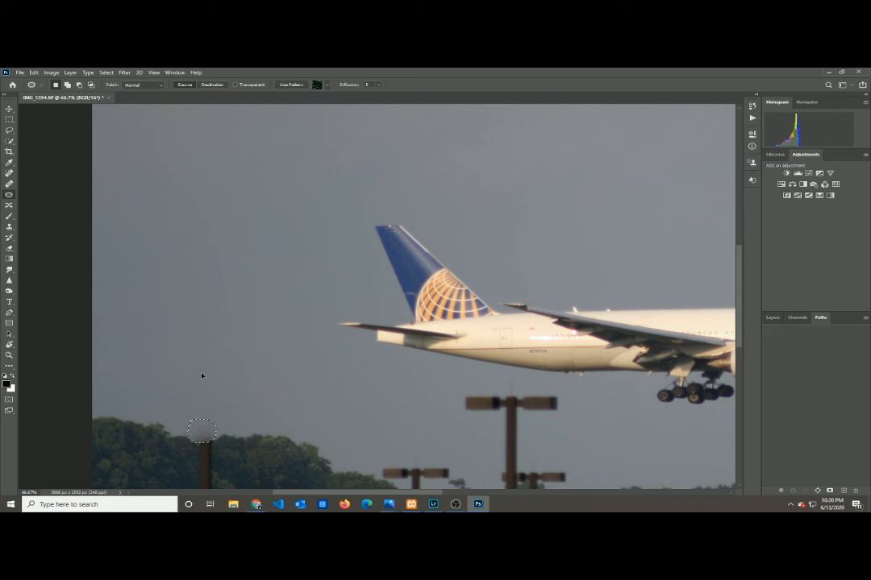
{"action": "scroll", "coordinate": [233, 415], "scroll_direction": "down", "scroll_amount": 3}
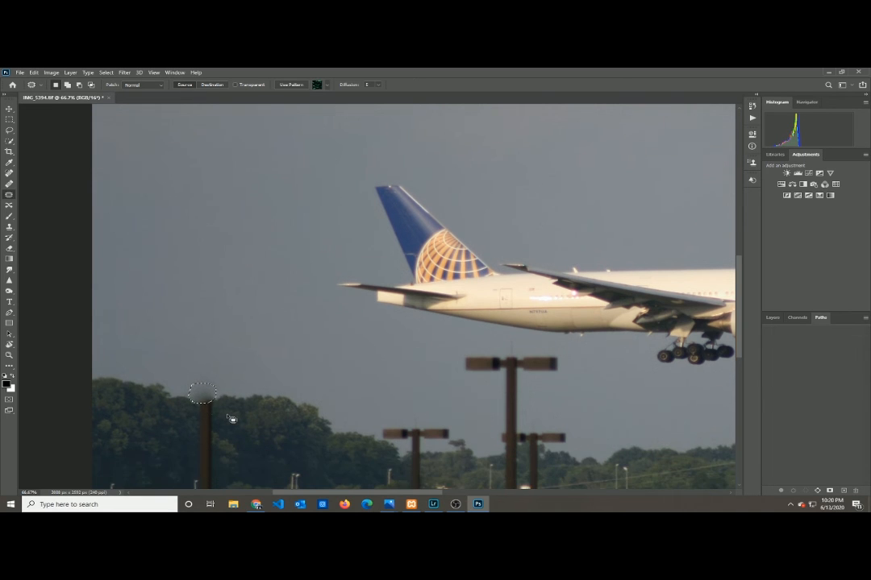
{"action": "scroll", "coordinate": [448, 435], "scroll_direction": "up", "scroll_amount": 1}
- Outline the lamp heads of the tall pole below the airplane's tail section, patch them with neighbouring sky, and deselect
{"action": "mouse_move", "coordinate": [573, 288]}
{"action": "left_mouse_down"}
{"action": "mouse_move", "coordinate": [442, 268]}
{"action": "mouse_move", "coordinate": [568, 292]}
{"action": "left_mouse_up"}
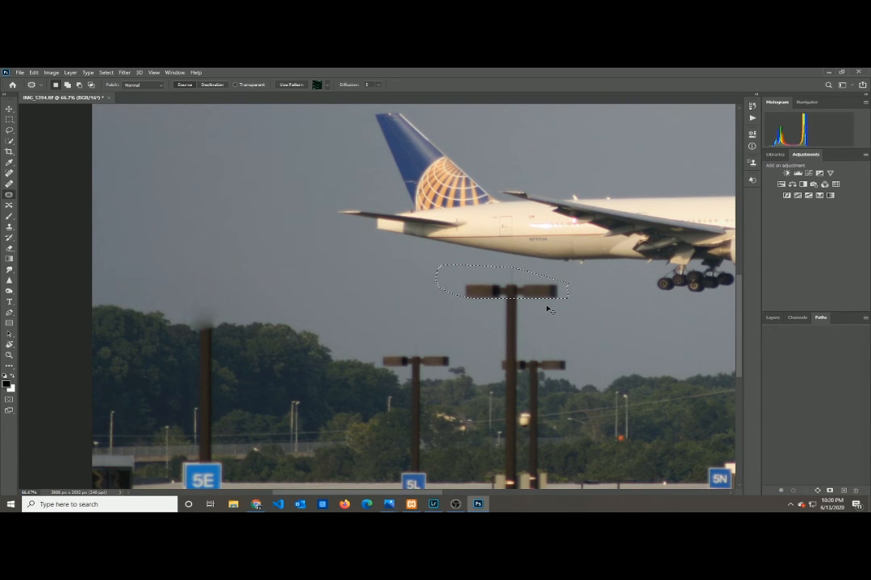
{"action": "key", "text": "ctrl+z"}
{"action": "mouse_move", "coordinate": [525, 267]}
{"action": "left_mouse_down"}
{"action": "mouse_move", "coordinate": [490, 314]}
{"action": "mouse_move", "coordinate": [564, 289]}
{"action": "mouse_move", "coordinate": [418, 292]}
{"action": "left_mouse_up"}
{"action": "left_click_drag", "start_coordinate": [491, 295], "coordinate": [393, 294]}
{"action": "key", "text": "ctrl+d"}
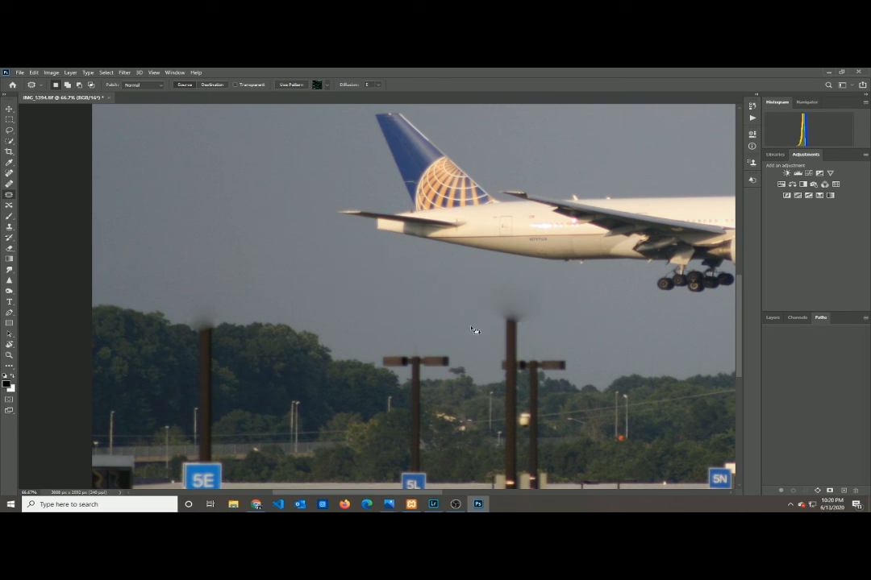
- Patch the smudge and upper shaft of the tall pole below the airplane with nearby sky, and undo the last patch
{"action": "mouse_move", "coordinate": [588, 344]}
{"action": "left_mouse_down"}
{"action": "mouse_move", "coordinate": [468, 305]}
{"action": "mouse_move", "coordinate": [470, 322]}
{"action": "mouse_move", "coordinate": [370, 299]}
{"action": "left_mouse_up"}
{"action": "mouse_move", "coordinate": [488, 328]}
{"action": "left_mouse_down"}
{"action": "mouse_move", "coordinate": [355, 295]}
{"action": "mouse_move", "coordinate": [427, 331]}
{"action": "mouse_move", "coordinate": [450, 355]}
{"action": "left_mouse_up"}
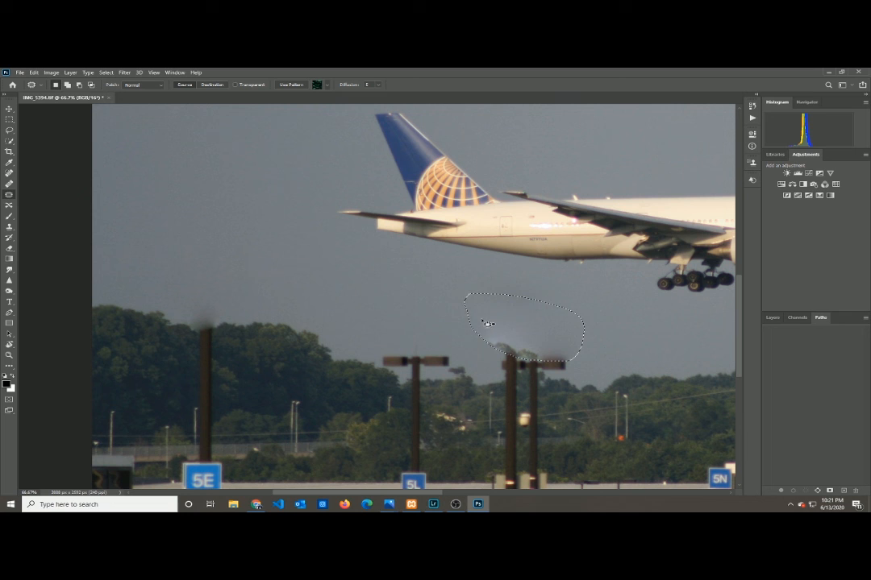
{"action": "key", "text": "ctrl+z"}
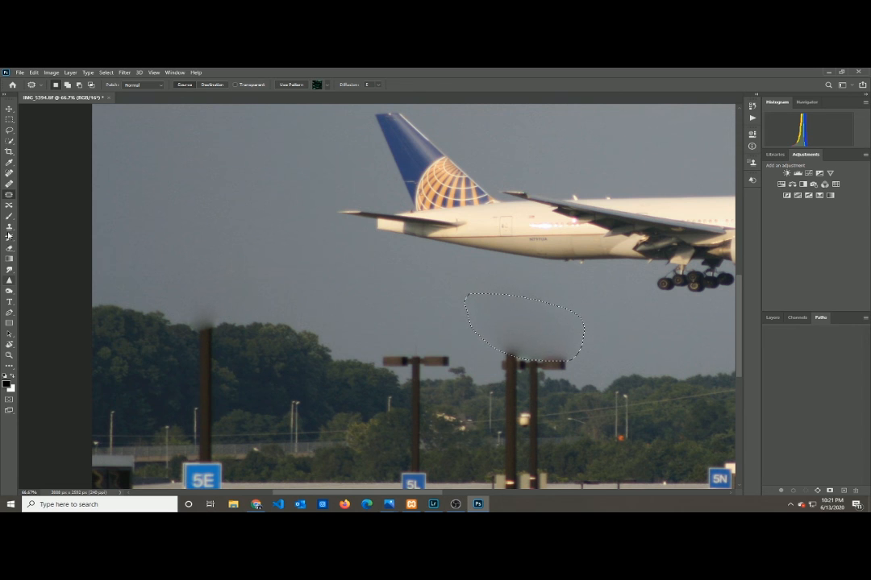
- Clear the patch selection and activate the History Brush Tool
{"action": "left_click", "coordinate": [8, 239]}
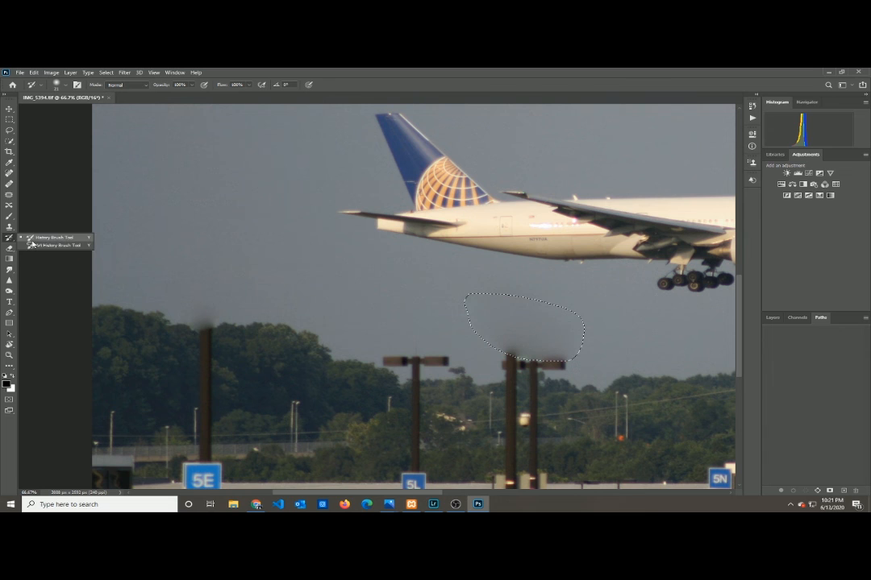
{"action": "left_click", "coordinate": [36, 240]}
{"action": "scroll", "coordinate": [40, 246], "scroll_direction": "up", "scroll_amount": 1}
{"action": "left_click", "coordinate": [9, 195]}
{"action": "left_click", "coordinate": [197, 211]}
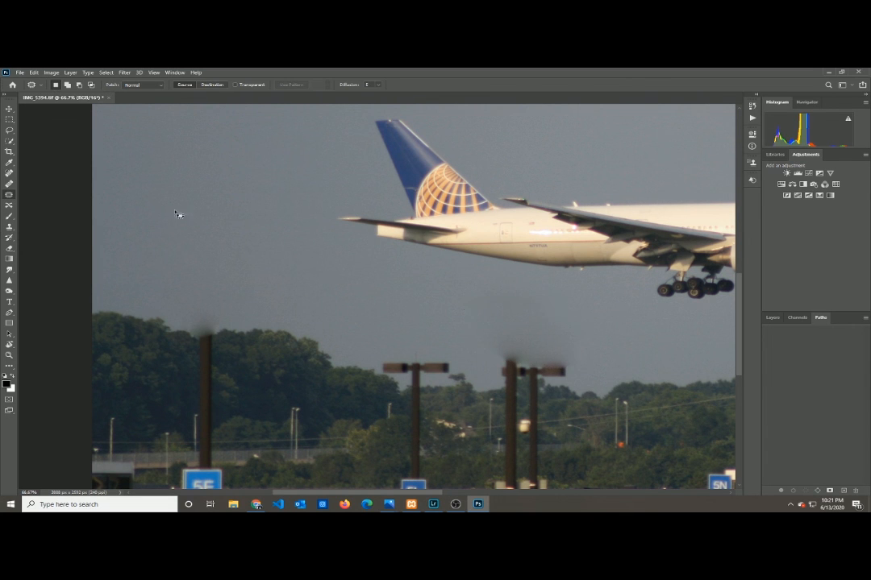
{"action": "key", "text": "y"}
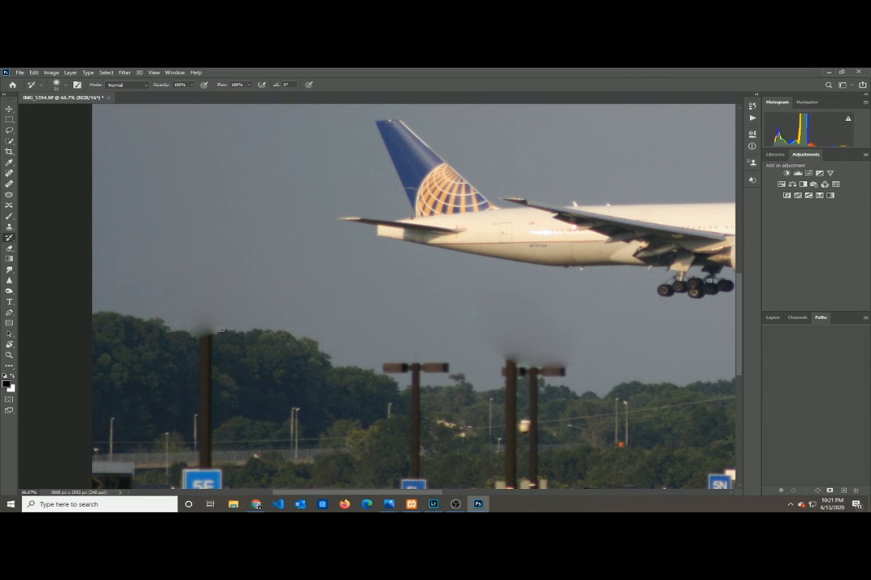
{"action": "scroll", "coordinate": [216, 326], "scroll_direction": "up", "scroll_amount": 1}
{"action": "scroll", "coordinate": [213, 325], "scroll_direction": "down", "scroll_amount": 1}
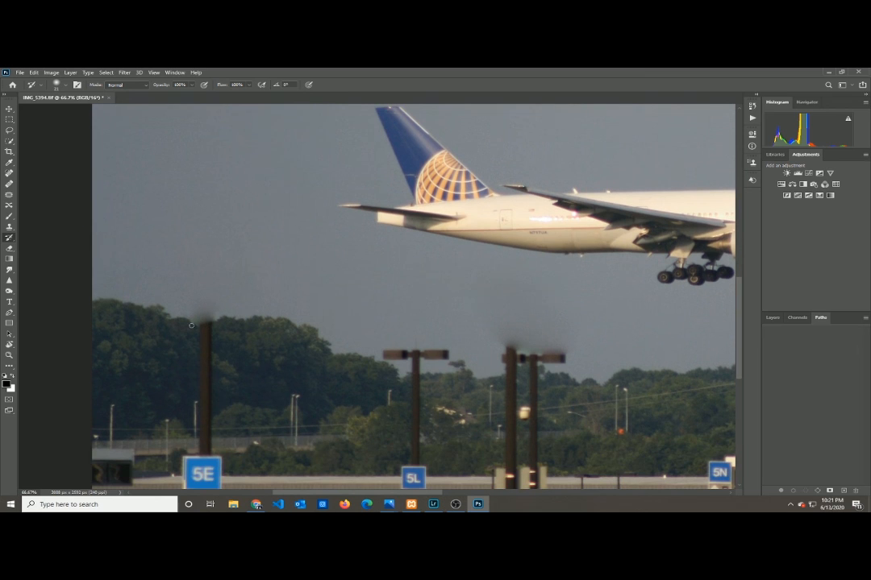
- Set the History Brush size to 300 and paint back the original tops of the 5E pole and the tall pole below the airplane
{"action": "key", "text": "bracketright"}
{"action": "key", "text": "bracketright"}
{"action": "key", "text": "bracketright"}
{"action": "key", "text": "bracketright"}
{"action": "key", "text": "bracketright"}
{"action": "key", "text": "bracketright"}
{"action": "key", "text": "bracketright"}
{"action": "key", "text": "bracketright"}
{"action": "key", "text": "bracketright"}
{"action": "key", "text": "bracketright"}
{"action": "key", "text": "bracketright"}
{"action": "key", "text": "bracketright"}
{"action": "key", "text": "bracketright"}
{"action": "key", "text": "bracketright"}
{"action": "key", "text": "bracketright"}
{"action": "key", "text": "bracketright"}
{"action": "key", "text": "bracketright"}
{"action": "key", "text": "bracketleft"}
{"action": "key", "text": "bracketleft"}
{"action": "key", "text": "bracketleft"}
{"action": "key", "text": "bracketleft"}
{"action": "key", "text": "bracketleft"}
{"action": "key", "text": "bracketleft"}
{"action": "key", "text": "bracketleft"}
{"action": "key", "text": "bracketleft"}
{"action": "mouse_move", "coordinate": [189, 314]}
{"action": "left_mouse_down"}
{"action": "mouse_move", "coordinate": [226, 308]}
{"action": "mouse_move", "coordinate": [203, 252]}
{"action": "left_mouse_up"}
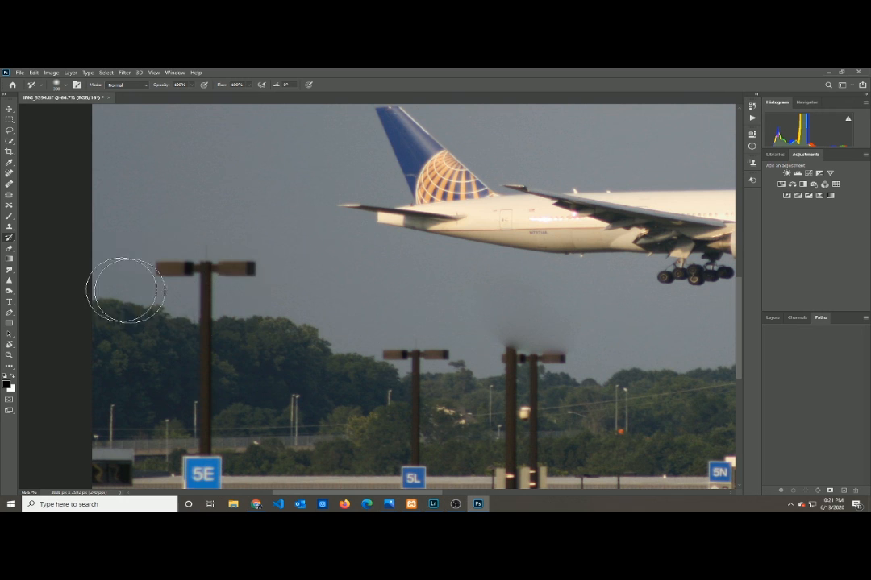
{"action": "mouse_move", "coordinate": [425, 411]}
{"action": "left_mouse_down"}
{"action": "mouse_move", "coordinate": [566, 406]}
{"action": "mouse_move", "coordinate": [530, 370]}
{"action": "mouse_move", "coordinate": [621, 346]}
{"action": "mouse_move", "coordinate": [440, 347]}
{"action": "left_mouse_up"}
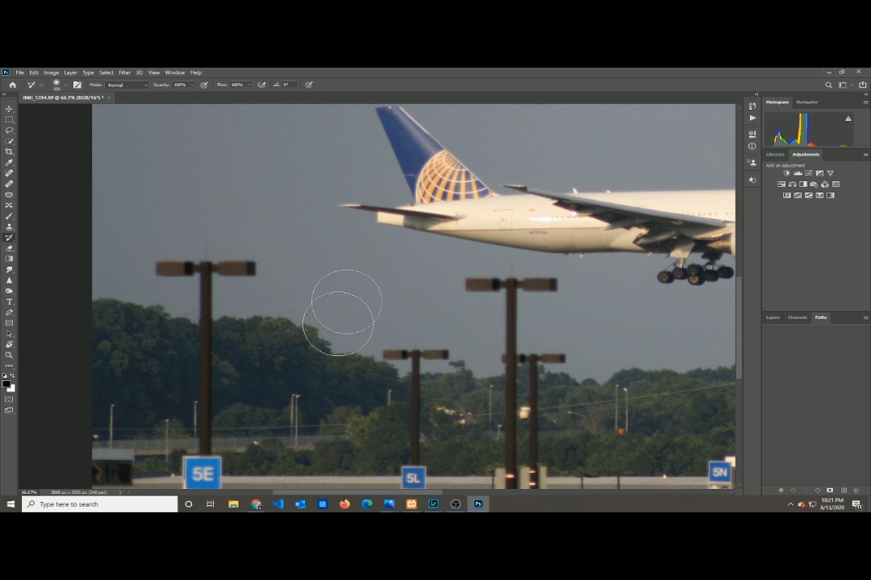